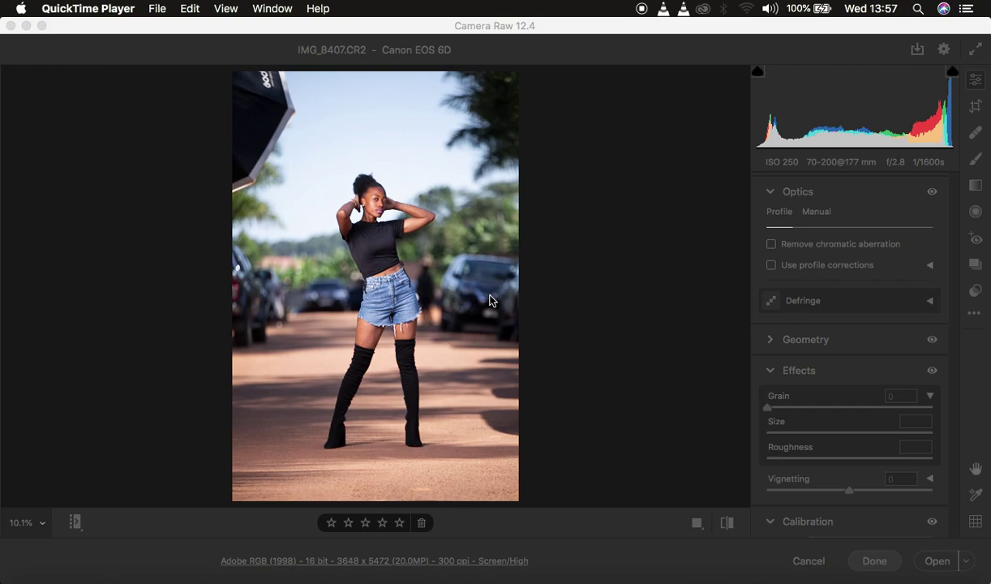
Lower both Highlights and Whites to -100 in the Basic adjustments of IMG_8407.CR2.
click(403, 30)
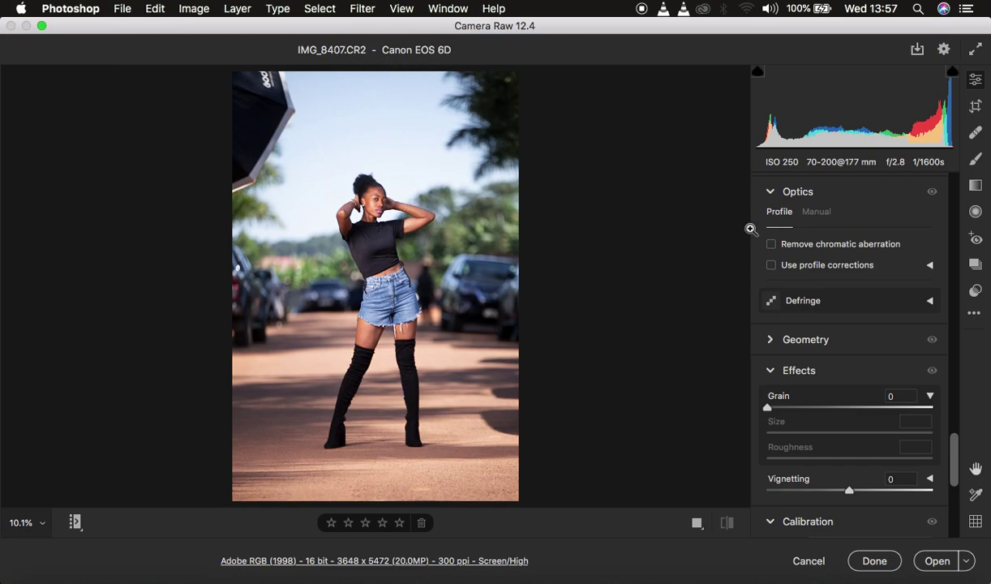
scroll(857, 242, up, 3)
scroll(857, 242, up, 3)
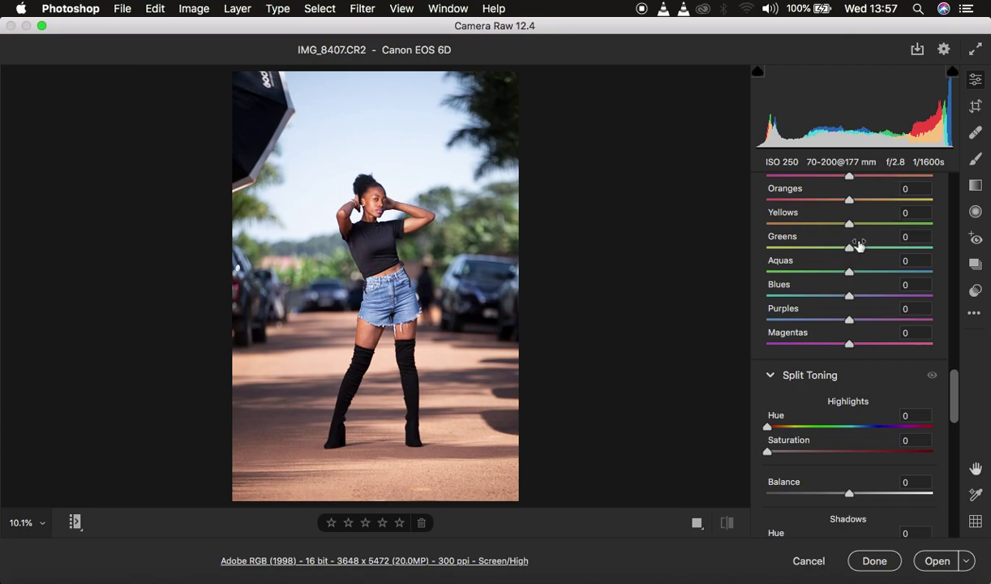
scroll(855, 403, up, 15)
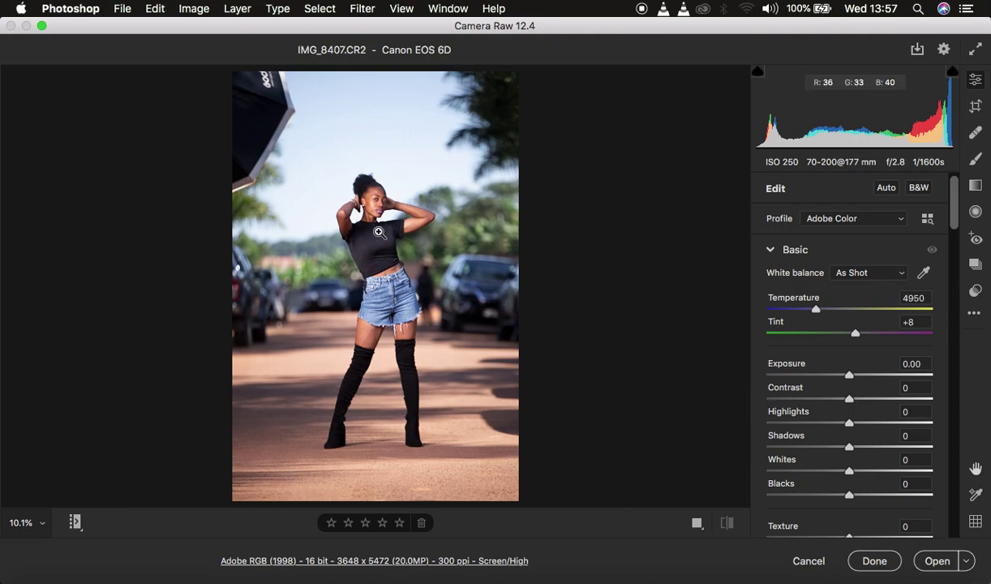
scroll(842, 434, down, 2)
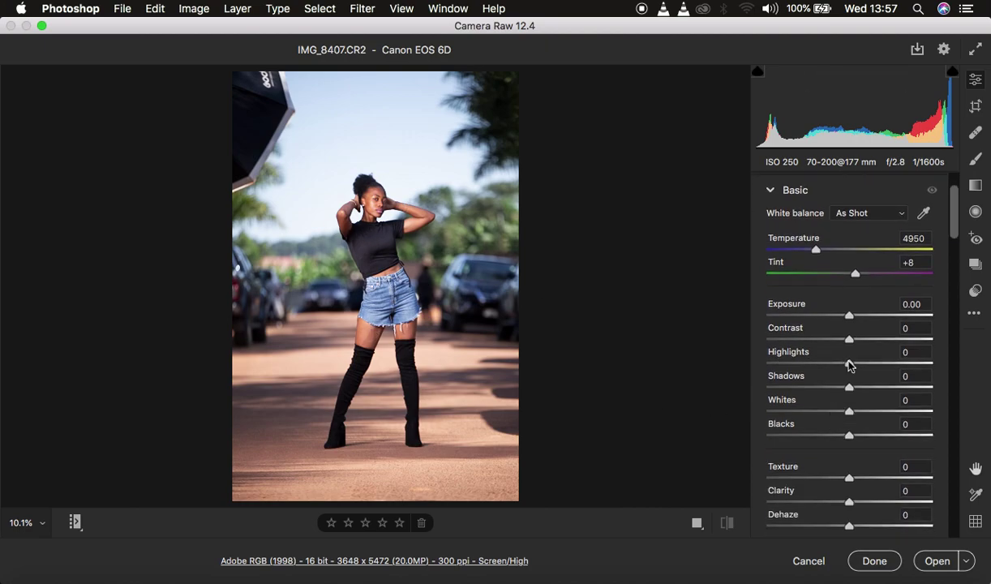
drag(849, 365, 716, 360)
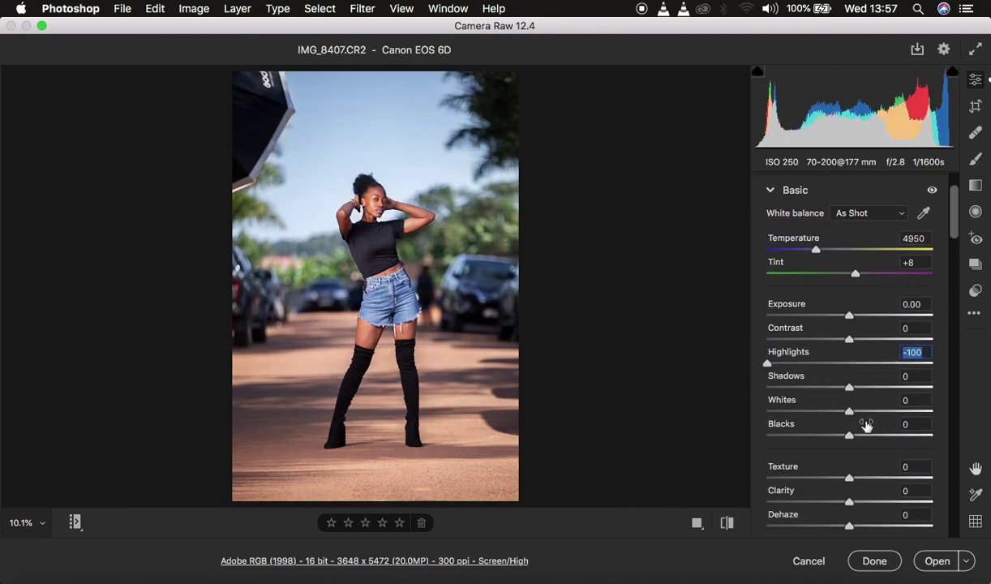
drag(849, 411, 727, 410)
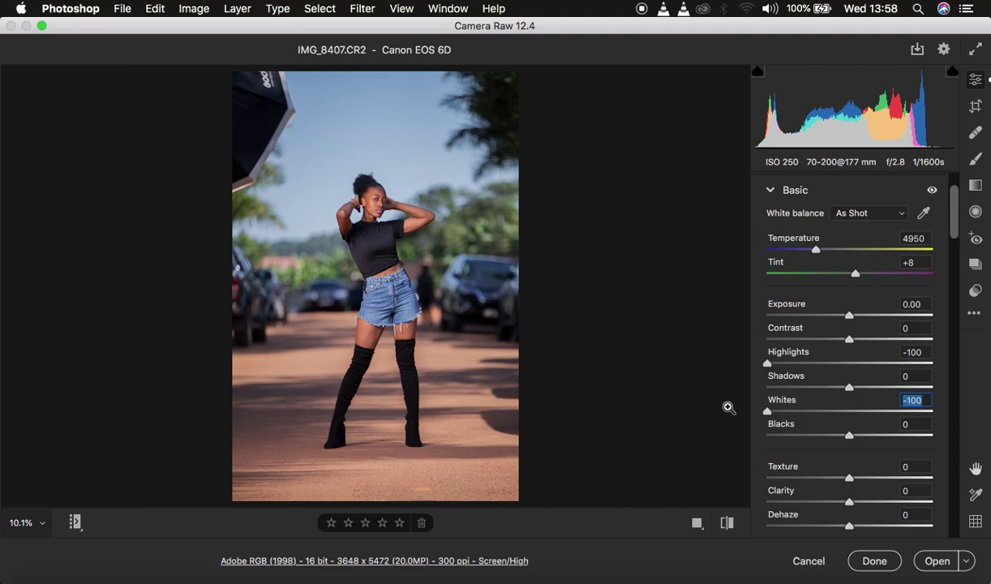
Set Shadows to +9, Contrast to +18 and Exposure to -0.05 in the Basic adjustments.
click(858, 386)
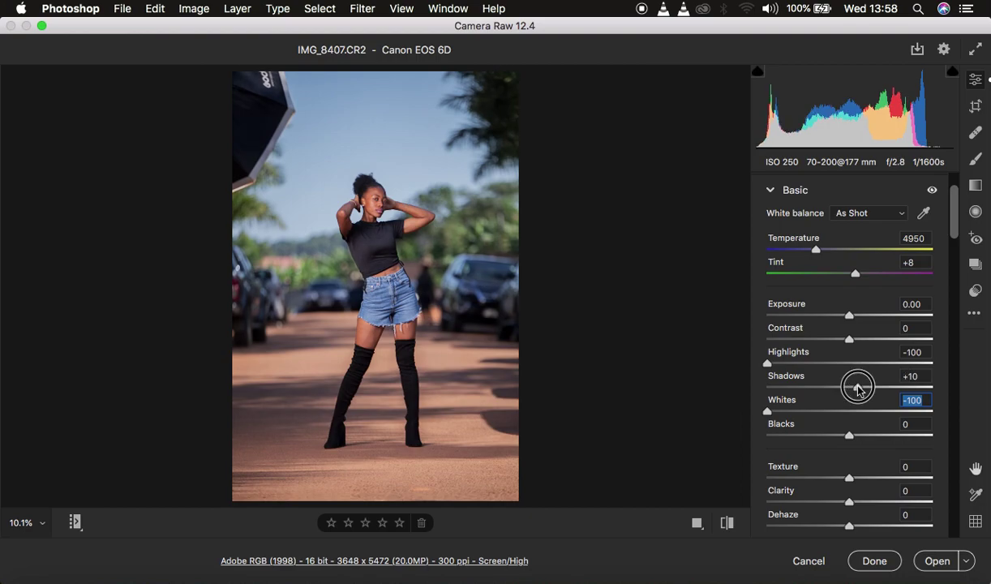
drag(858, 345, 848, 317)
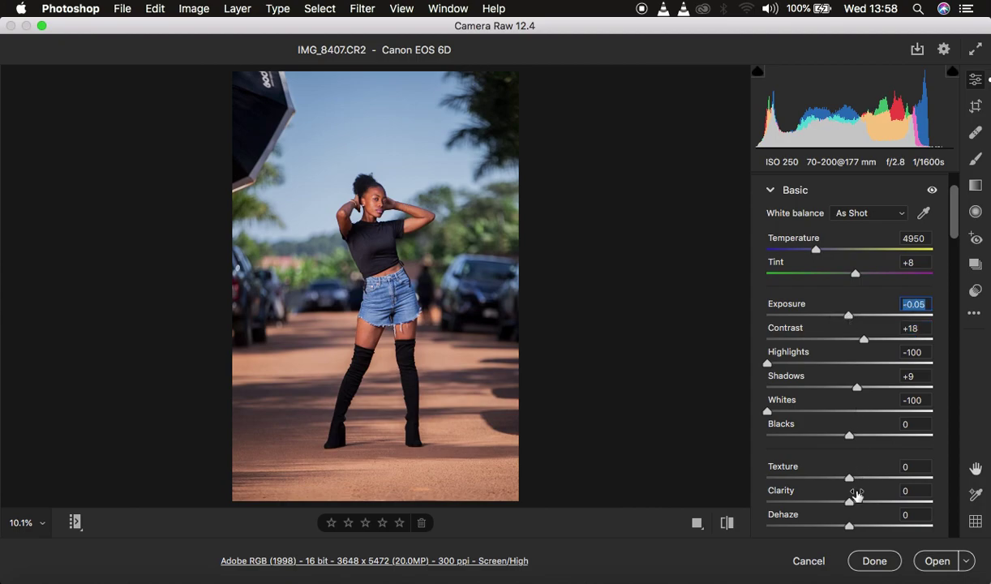
Set Clarity to +4 and Blacks to -24, and raise Vibrance slightly.
drag(849, 503, 851, 502)
drag(844, 437, 831, 435)
scroll(900, 451, down, 1)
scroll(900, 451, down, 6)
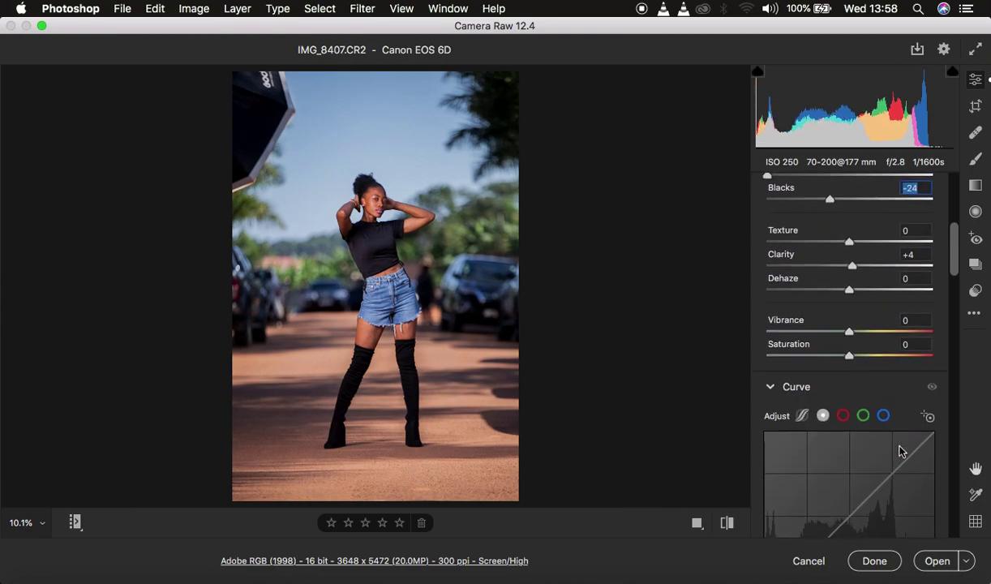
drag(850, 336, 855, 338)
Lower the luminance of the Blues to -19 in the Color Mixer.
scroll(875, 427, down, 10)
scroll(876, 426, down, 10)
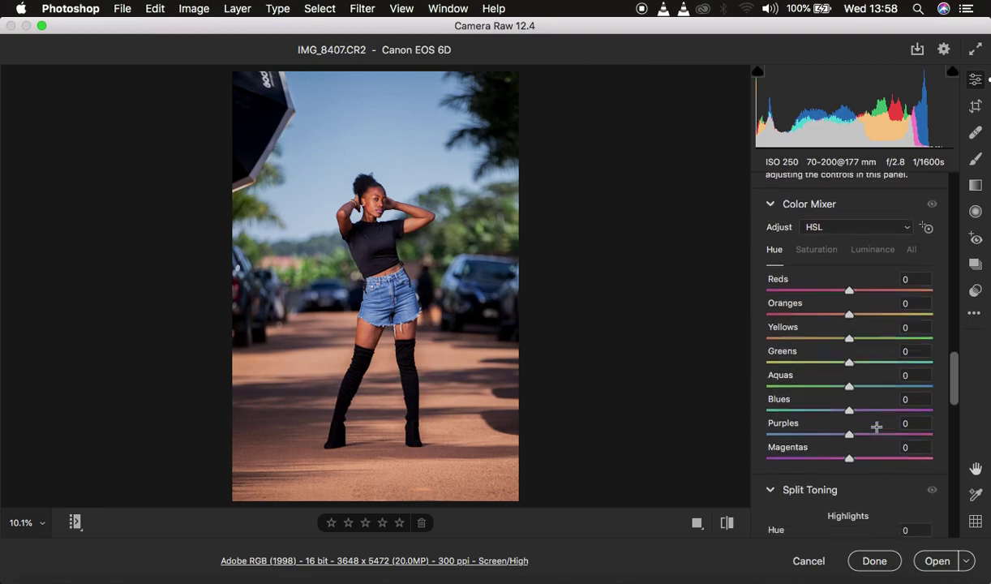
scroll(869, 420, up, 1)
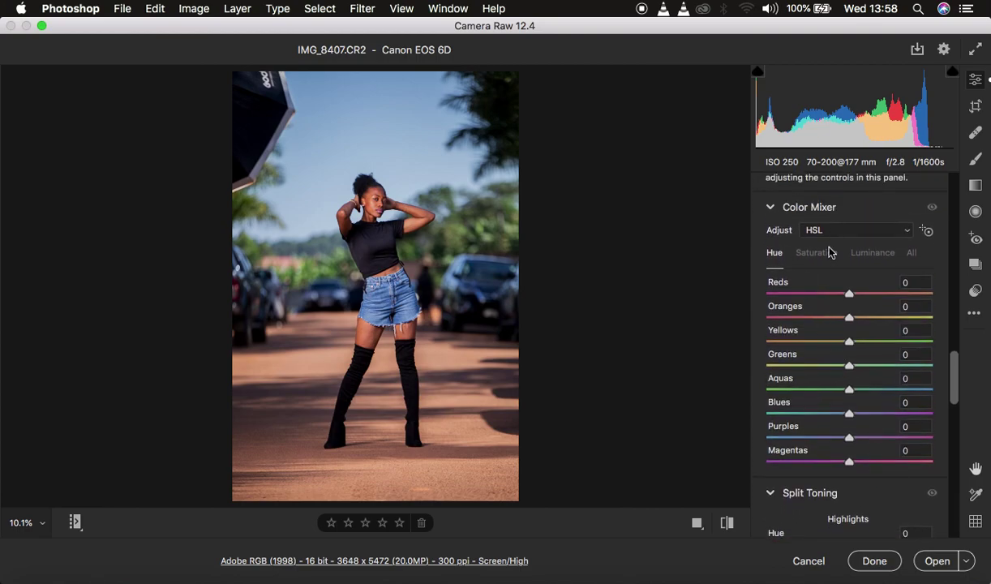
click(872, 254)
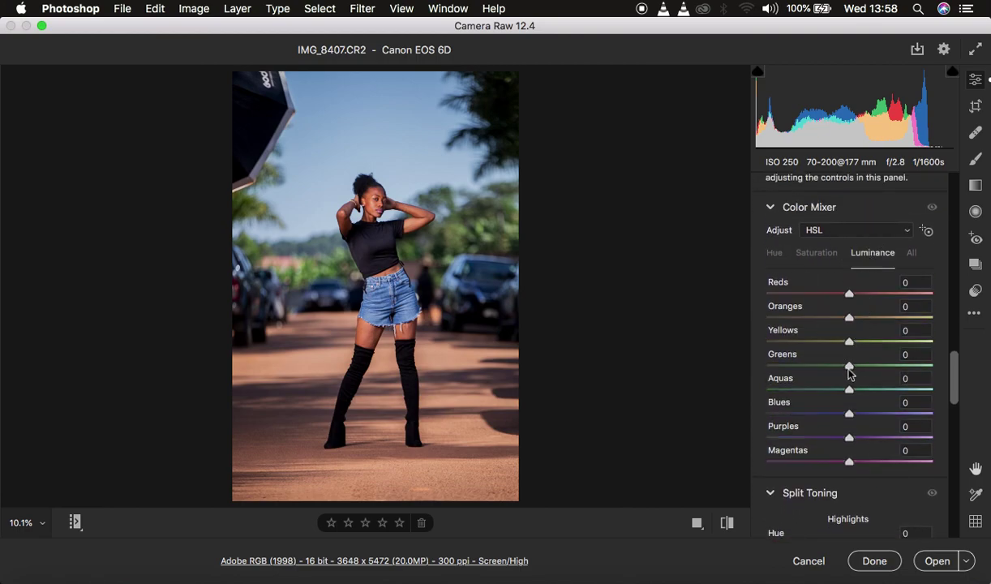
click(837, 417)
mouse_move(838, 417)
mouse_down()
mouse_move(823, 418)
mouse_move(833, 415)
mouse_up()
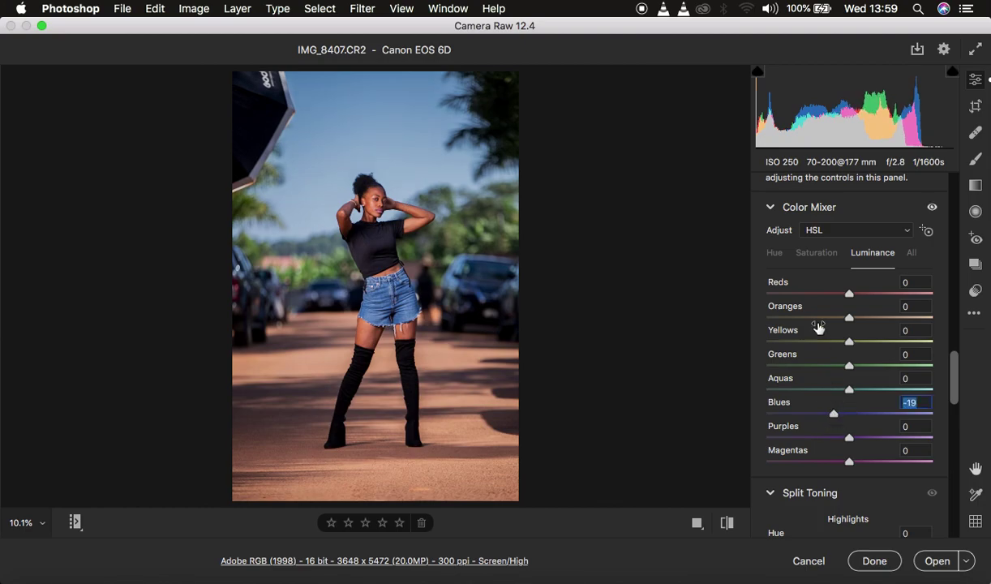
Shift the Color Mixer hue of the Greens to -17 and of the Yellows to -20.
click(776, 254)
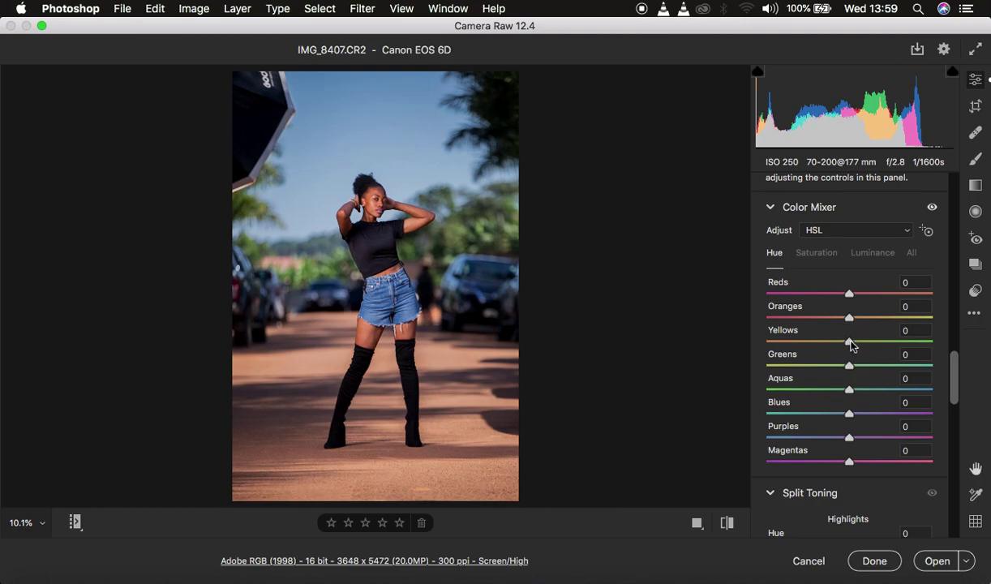
drag(849, 365, 831, 347)
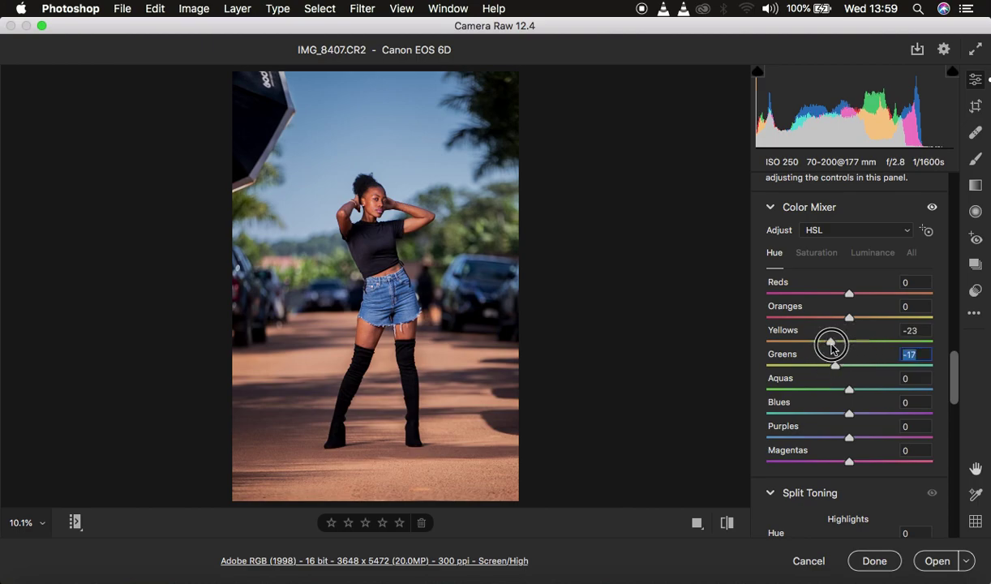
drag(831, 344, 833, 342)
Set the Blue Primary saturation to +25 in the Calibration settings.
scroll(878, 444, down, 15)
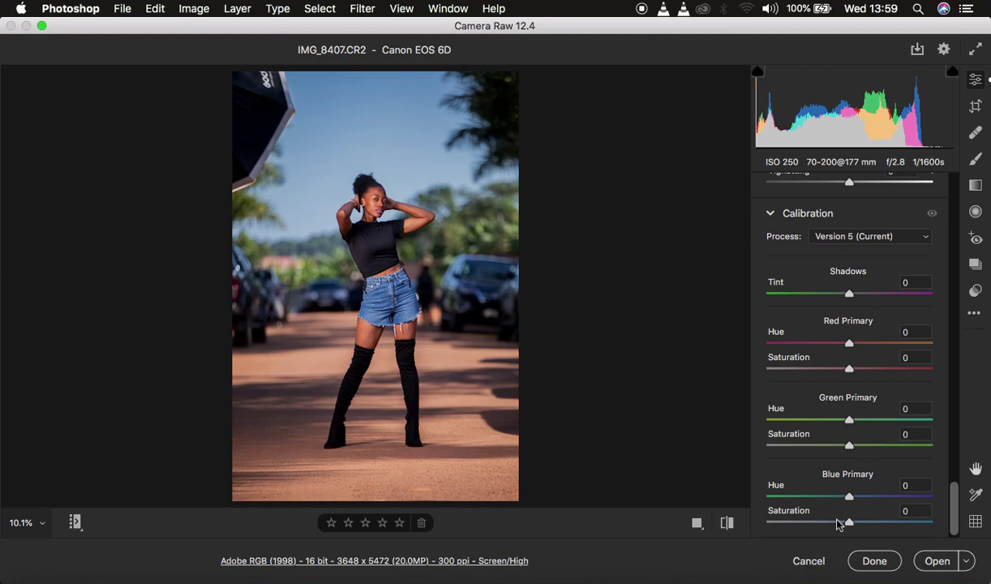
drag(849, 523, 875, 525)
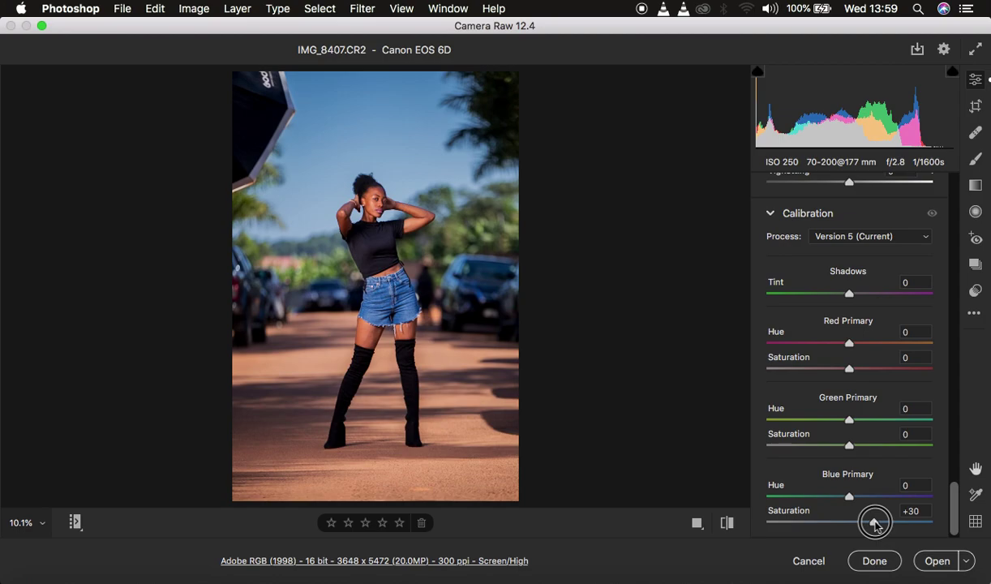
drag(876, 526, 869, 524)
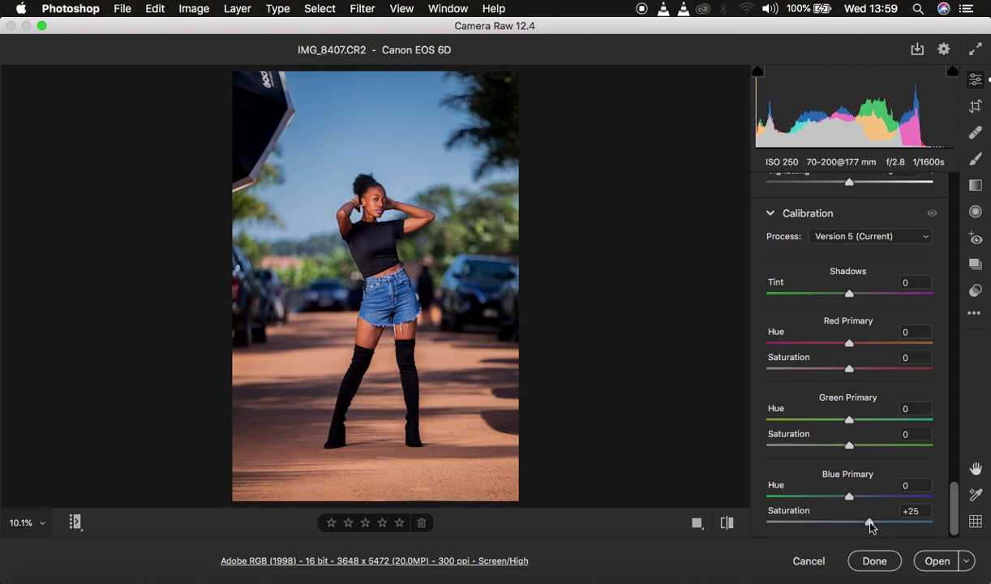
Shift the hue of the Blues to -11 in the Color Mixer.
scroll(838, 349, up, 6)
scroll(839, 349, up, 10)
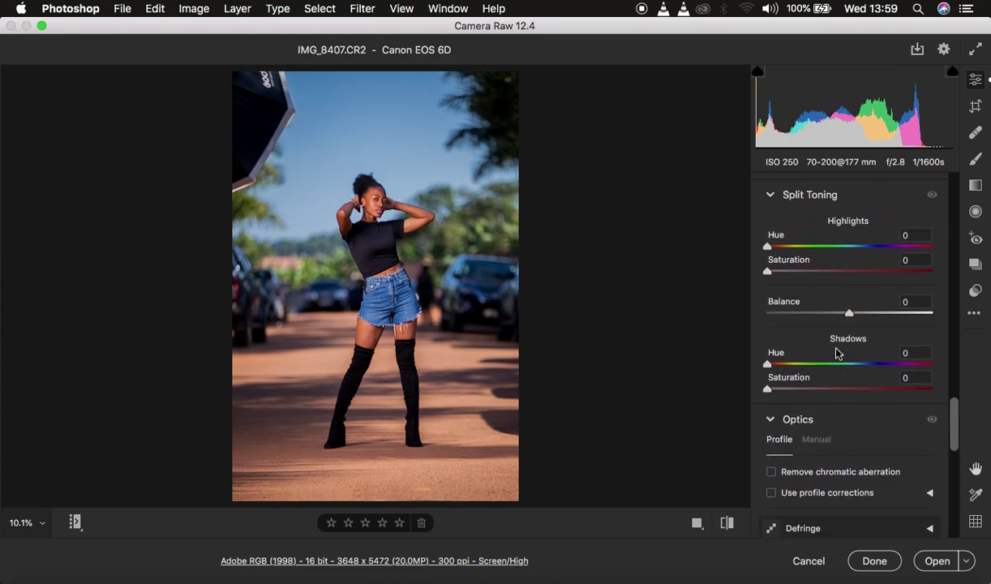
drag(848, 358, 839, 360)
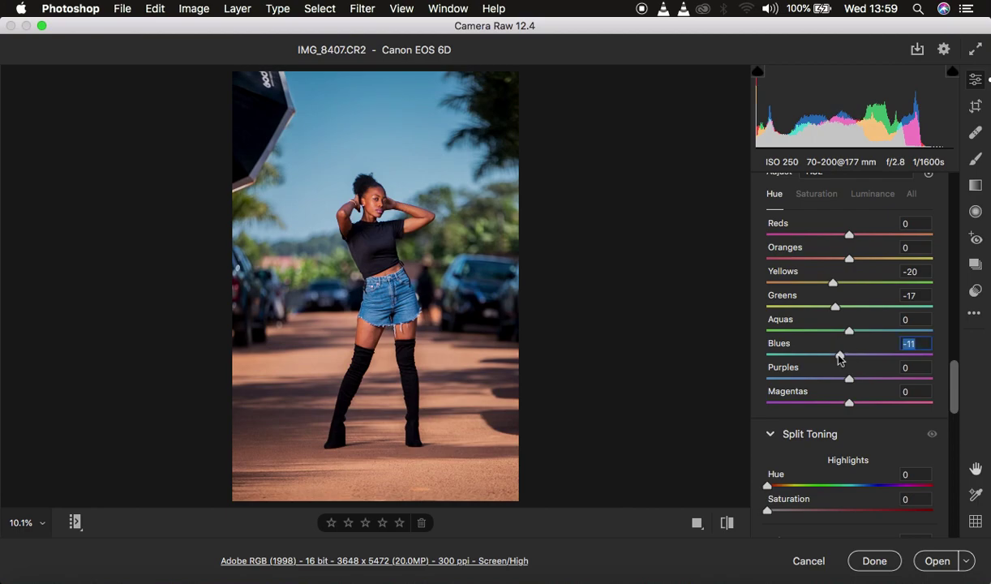
Compare the photo with its default settings and return to the edited version.
click(728, 523)
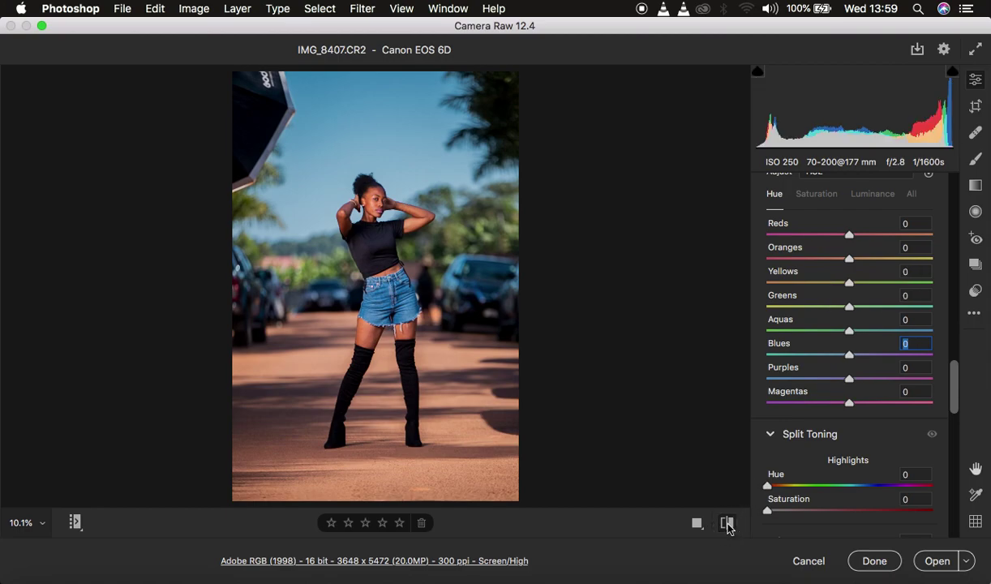
click(727, 524)
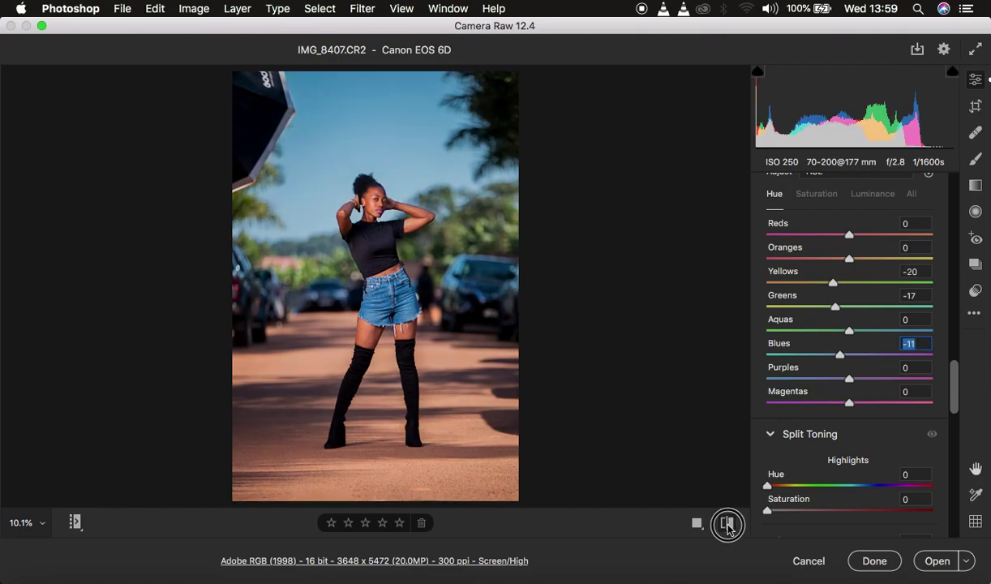
click(727, 524)
click(727, 524)
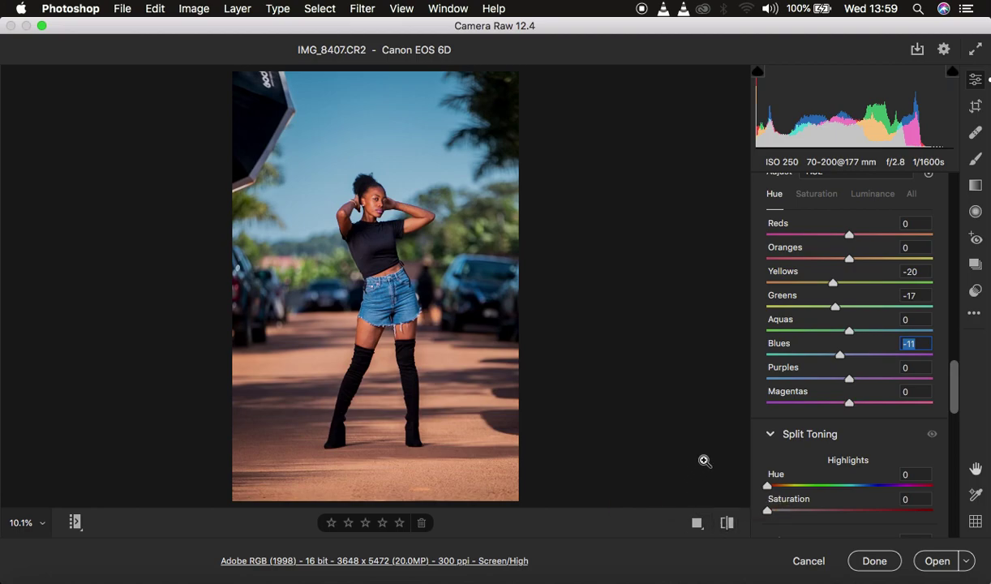
Open the adjusted IMG_8407.CR2 in Photoshop and cancel the raw conversion of IMG_8408.CR2.
click(931, 565)
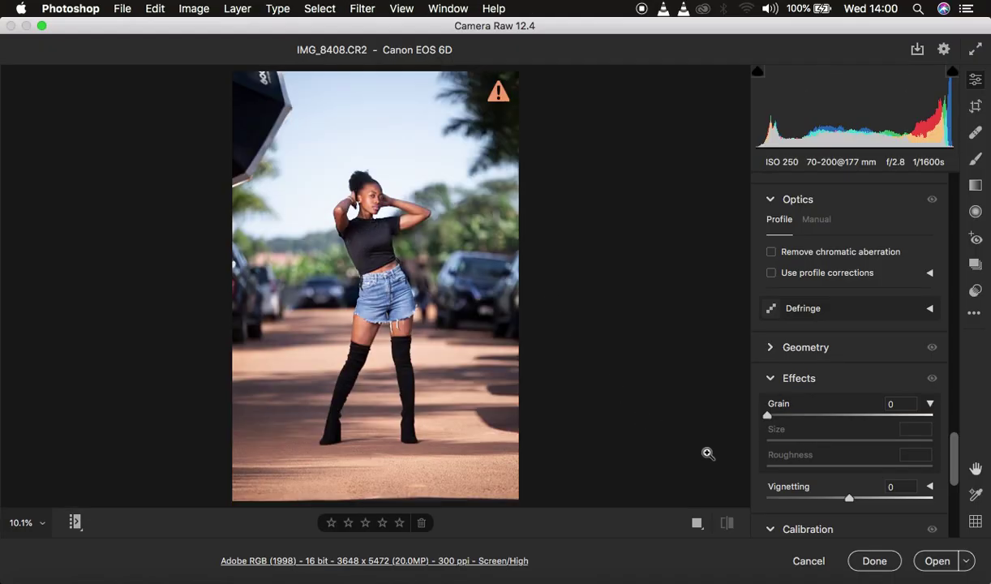
click(806, 560)
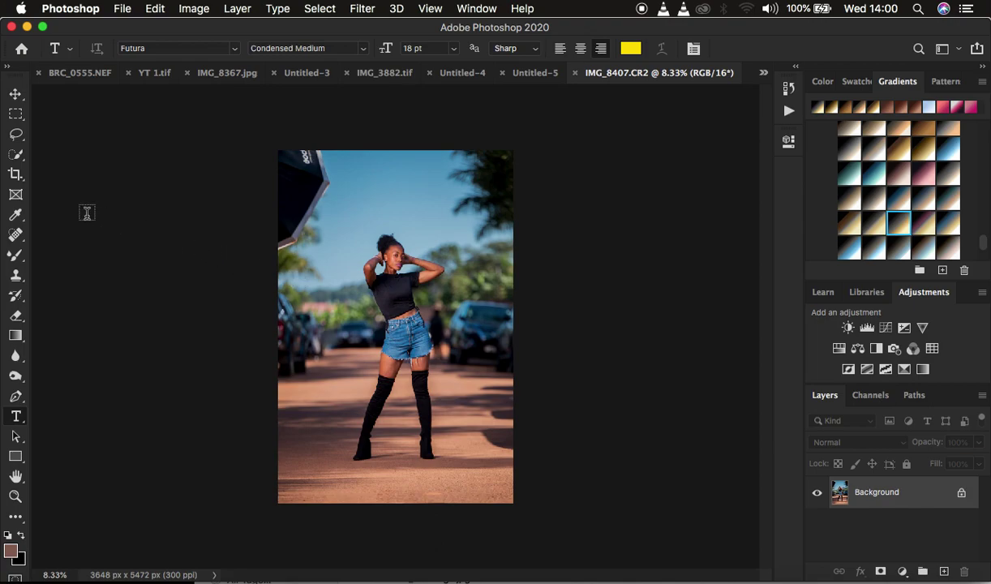
Crop the photo to a 4:5 (8:10) ratio, tightening the frame slightly around the woman to about 3477 x 4346 px.
click(16, 174)
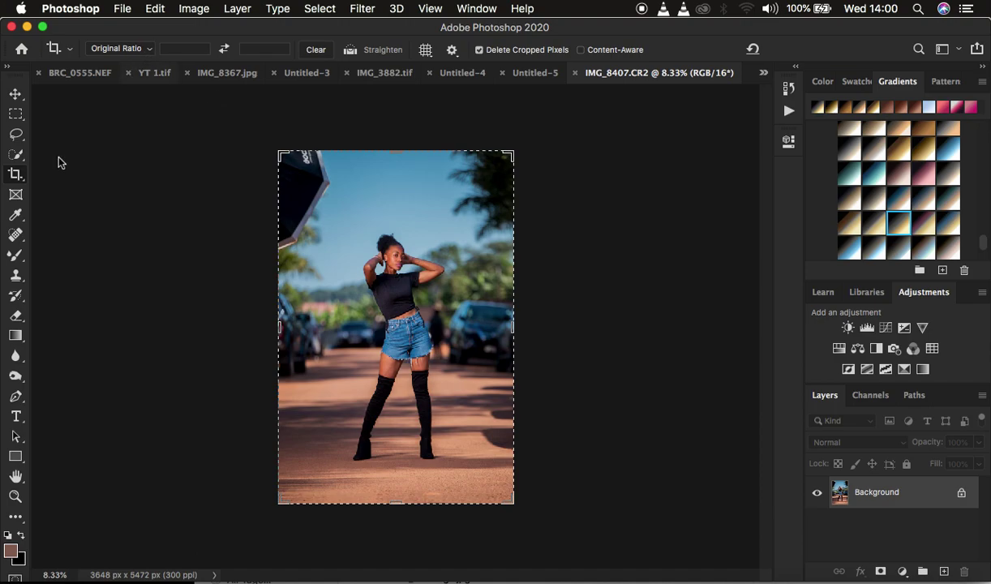
click(122, 51)
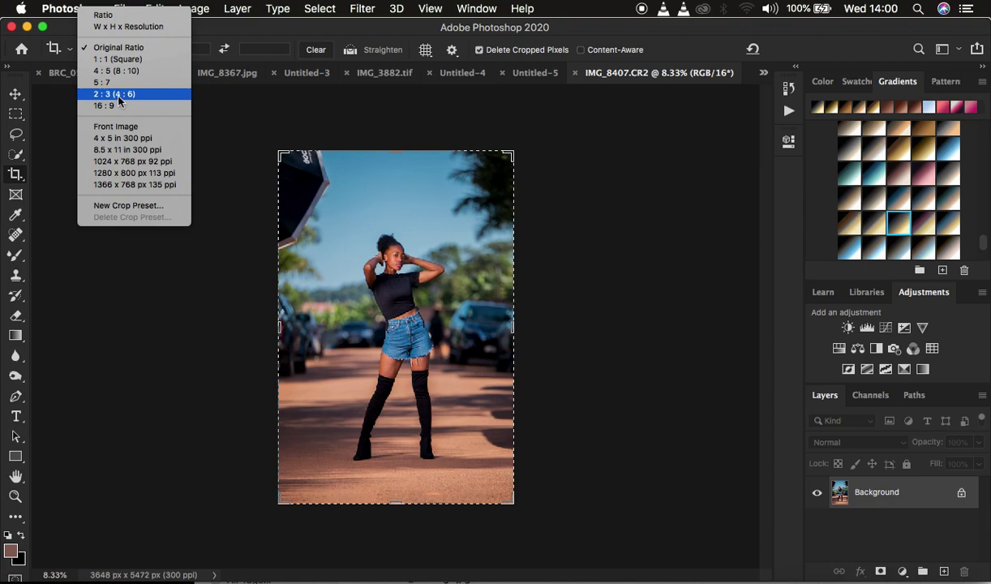
click(114, 71)
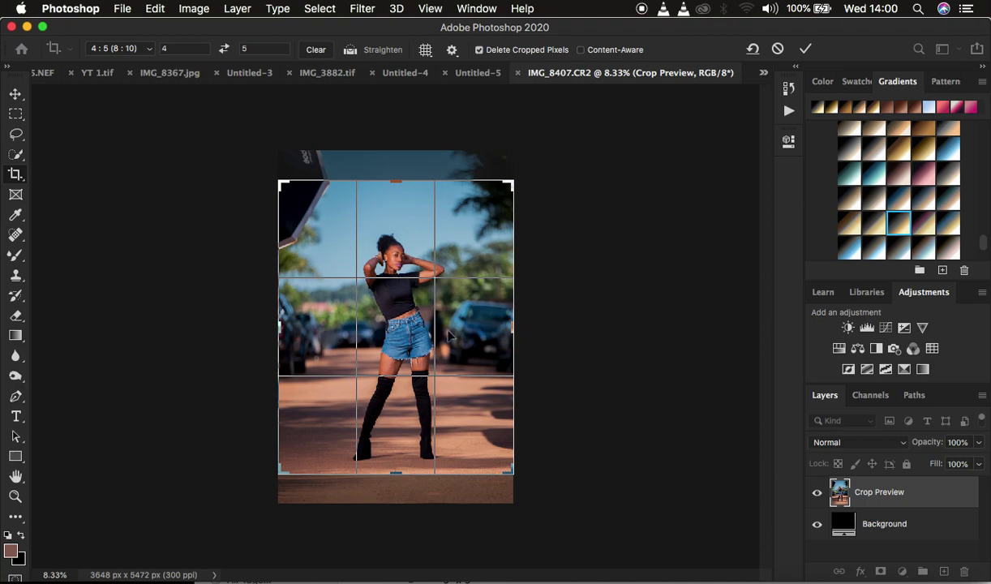
drag(276, 178, 286, 192)
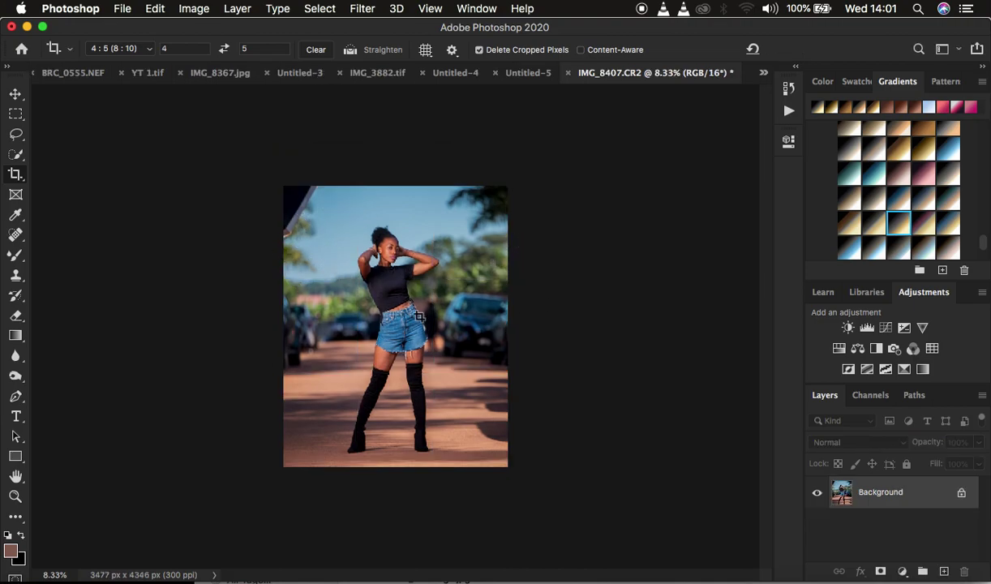
Duplicate the Background layer twice to get two copies stacked above it.
key(super)
key(super+equal)
key(super+equal)
key(super)
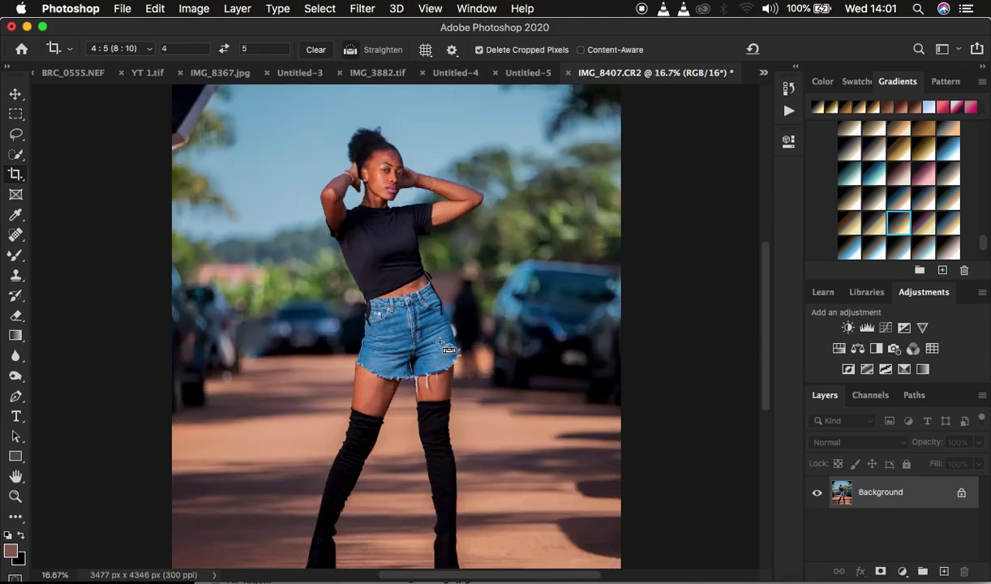
key(super+minus)
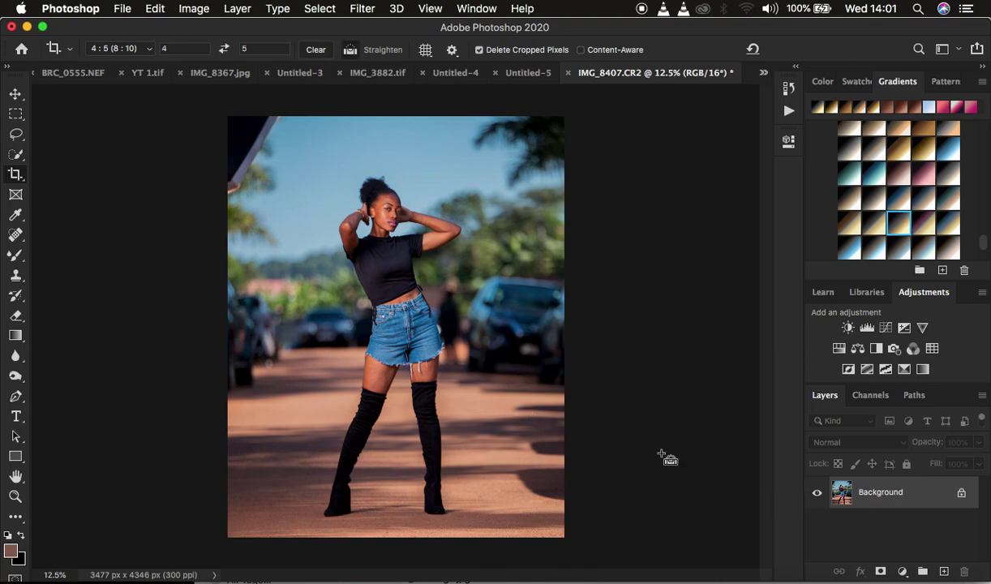
key(super+j)
key(super+j)
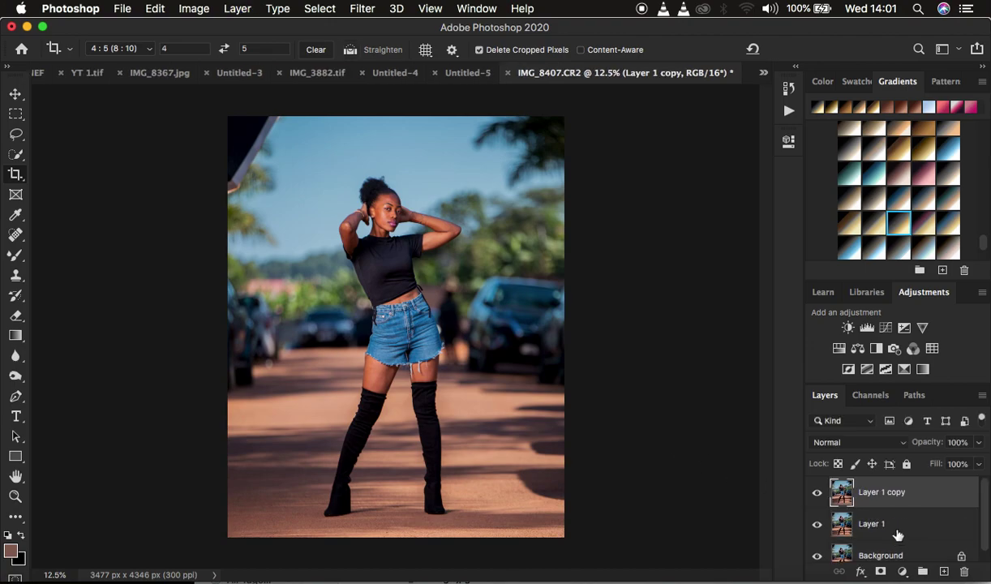
Rename the lower duplicate layer as "low" and the upper duplicate layer as "high".
double_click(870, 523)
text(lo)
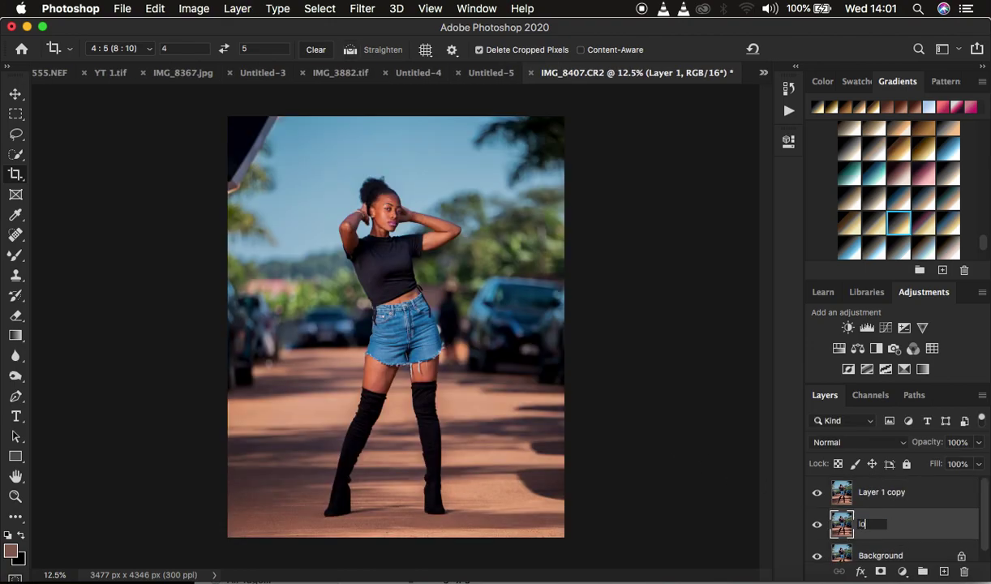
text(w)
key(Return)
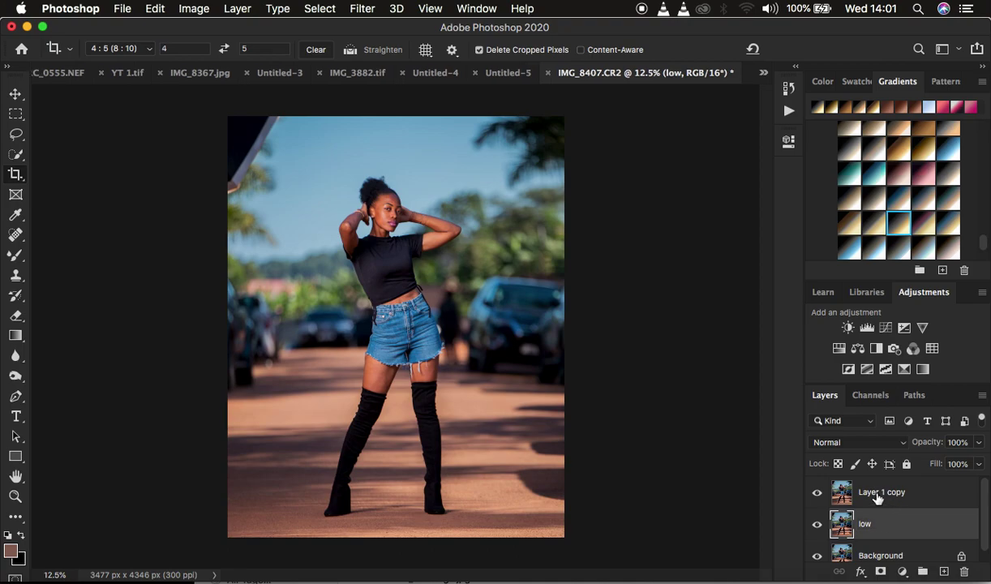
double_click(880, 492)
text(high)
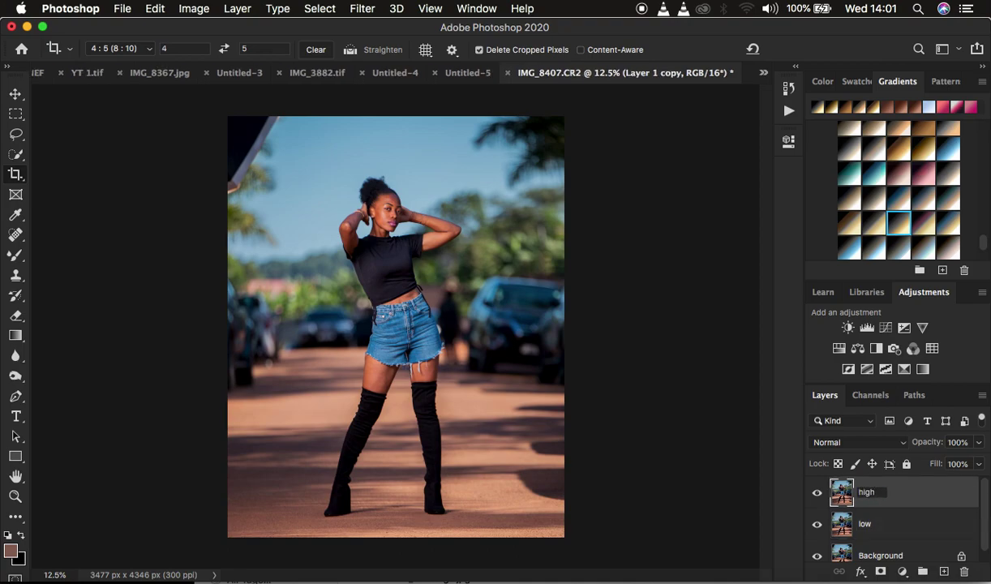
key(Return)
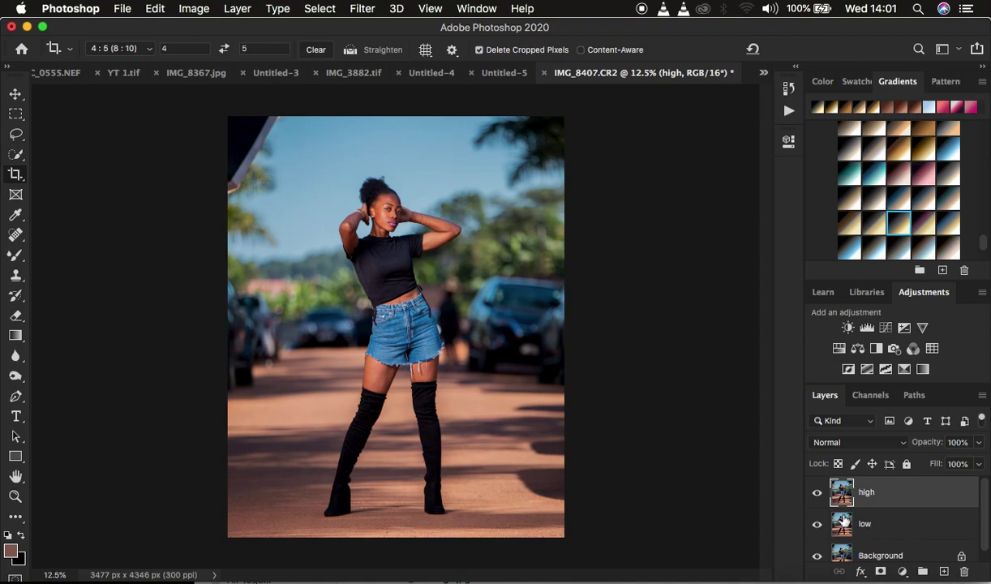
Hide the high layer and start a Gaussian Blur on the low layer.
click(898, 526)
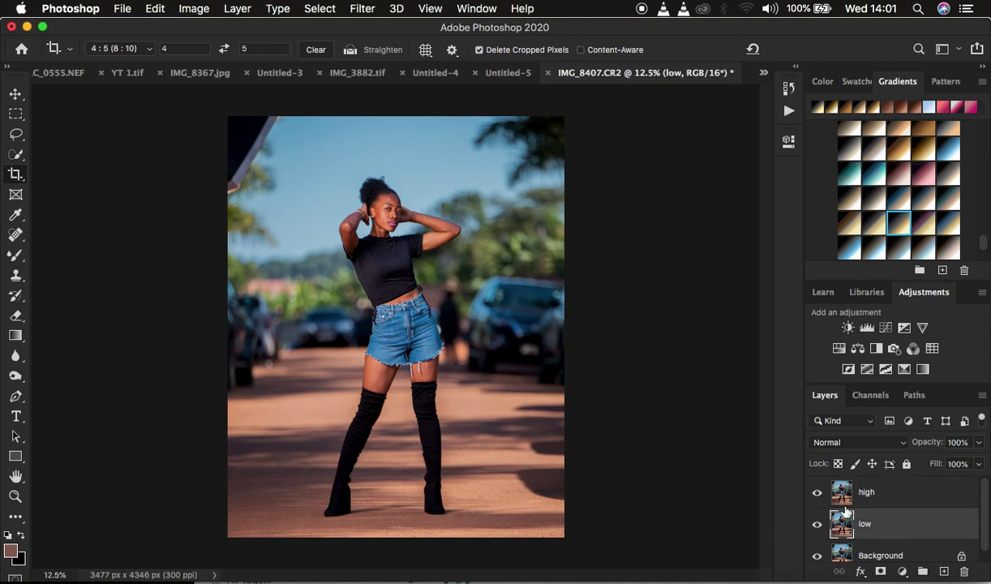
click(817, 493)
click(358, 9)
mouse_move(404, 193)
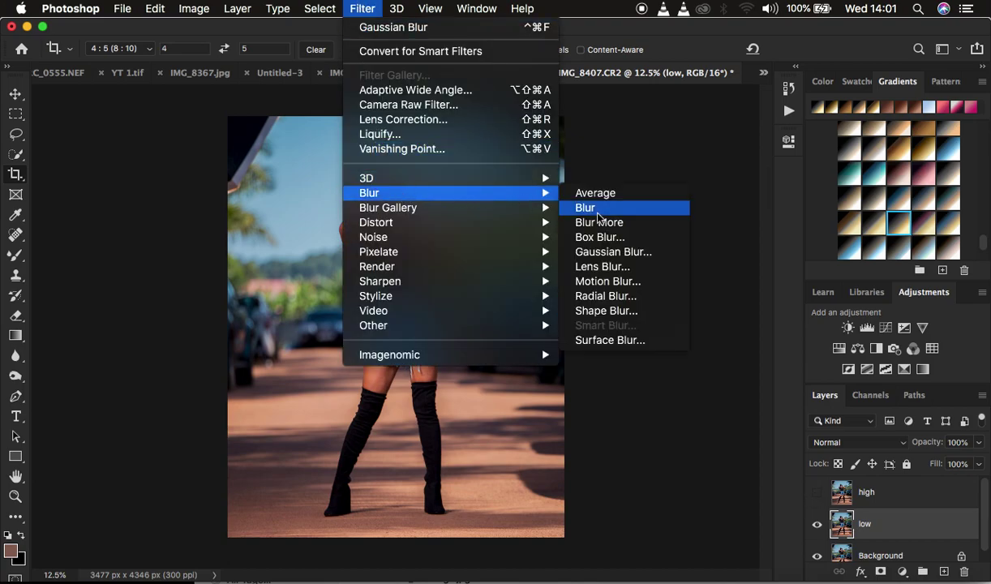
click(610, 252)
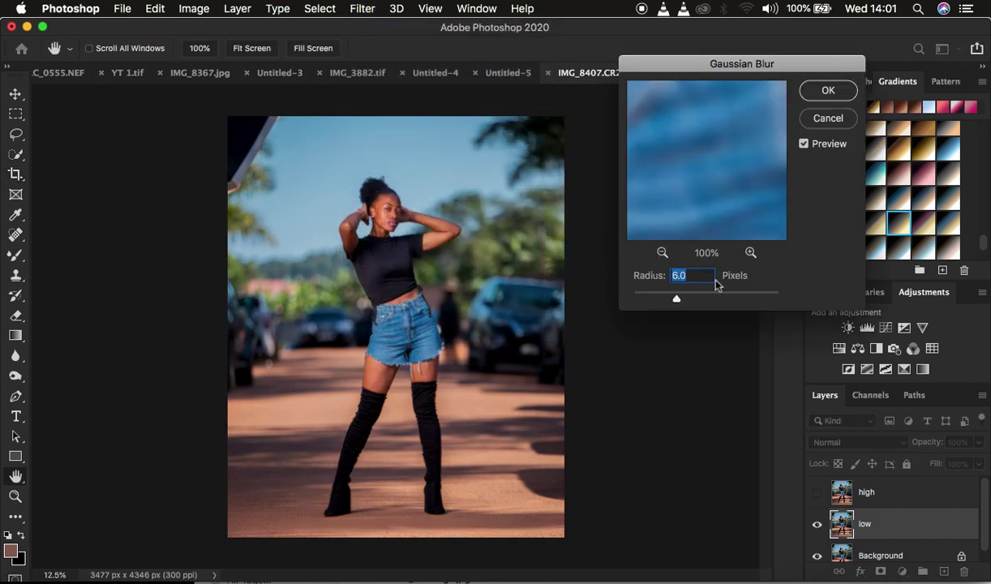
Reduce the blur radius to 0.1 pixels and frame the woman's face at 33% in the filter preview to judge skin detail.
drag(677, 301, 626, 290)
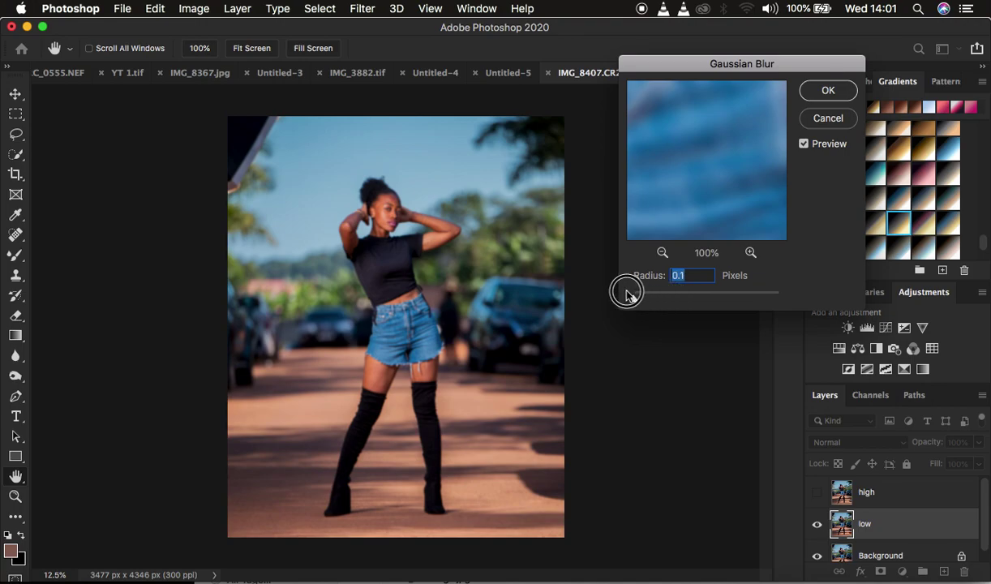
click(721, 134)
drag(722, 134, 650, 220)
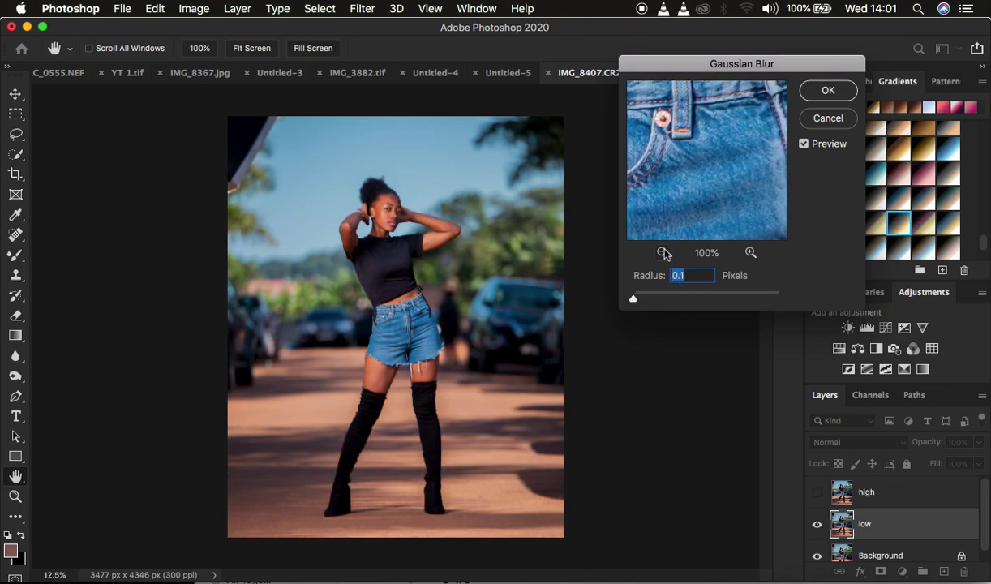
drag(669, 124, 716, 278)
drag(712, 97, 730, 216)
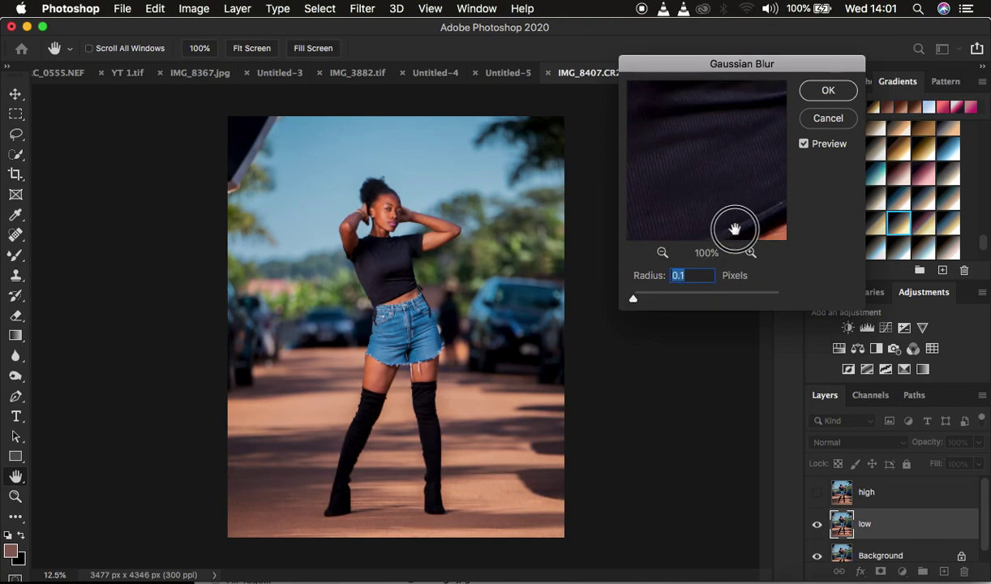
click(662, 252)
click(662, 253)
click(662, 252)
click(662, 252)
click(663, 252)
click(662, 252)
drag(699, 164, 718, 228)
click(751, 252)
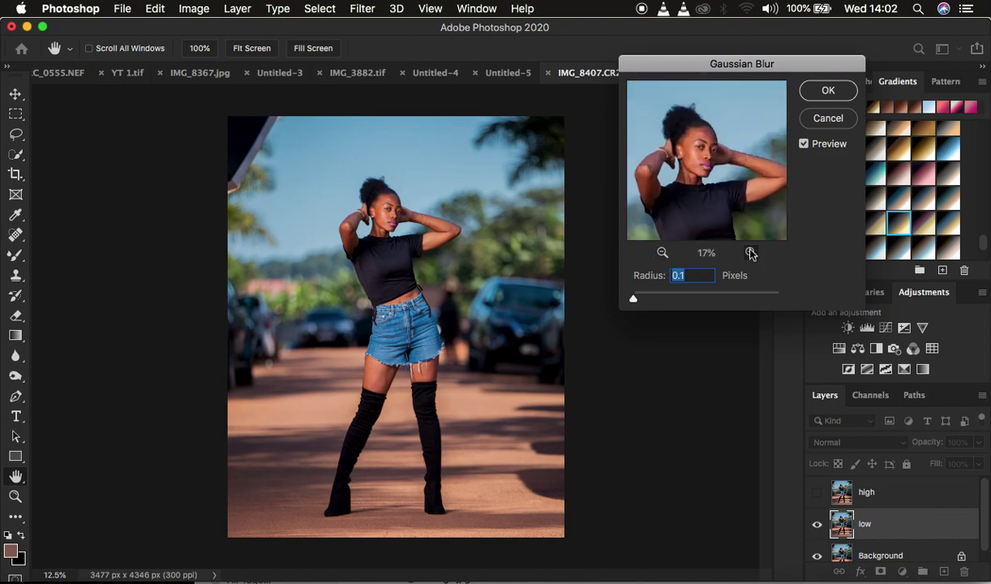
super+click(751, 193)
super+click(742, 215)
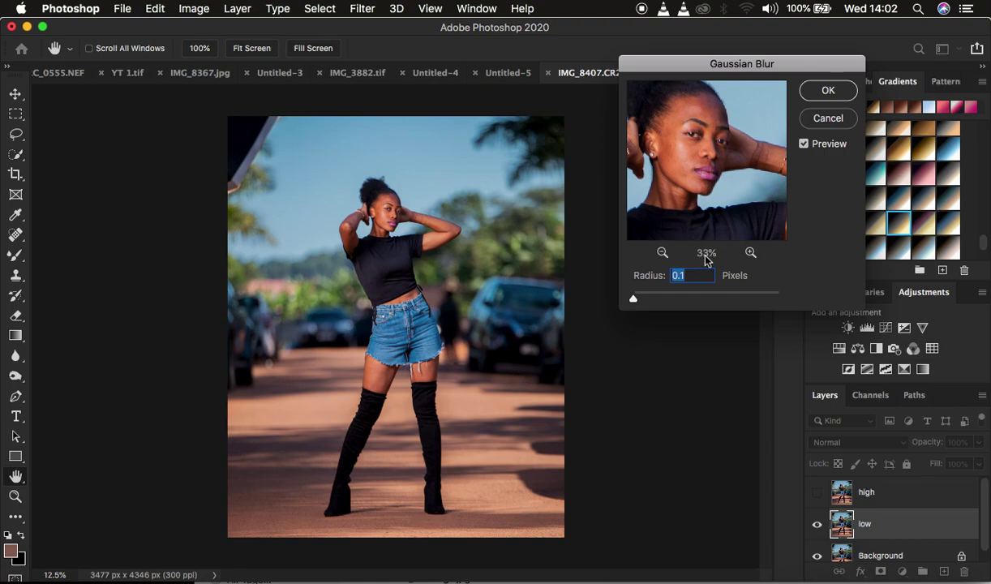
Set the Gaussian Blur radius to 6.0 pixels, check it on the face and apply it to the low layer.
drag(633, 299, 676, 301)
drag(721, 196, 678, 164)
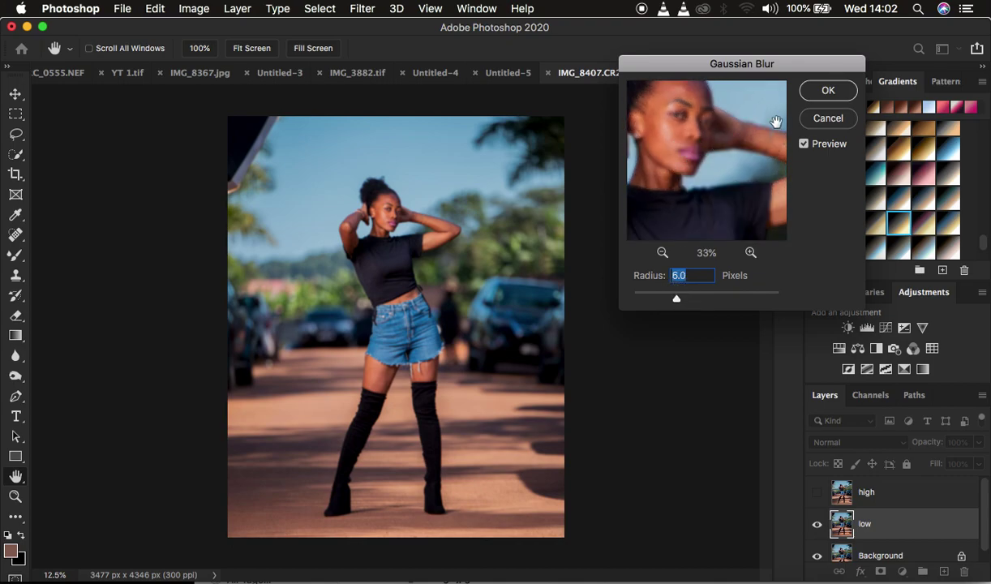
click(817, 94)
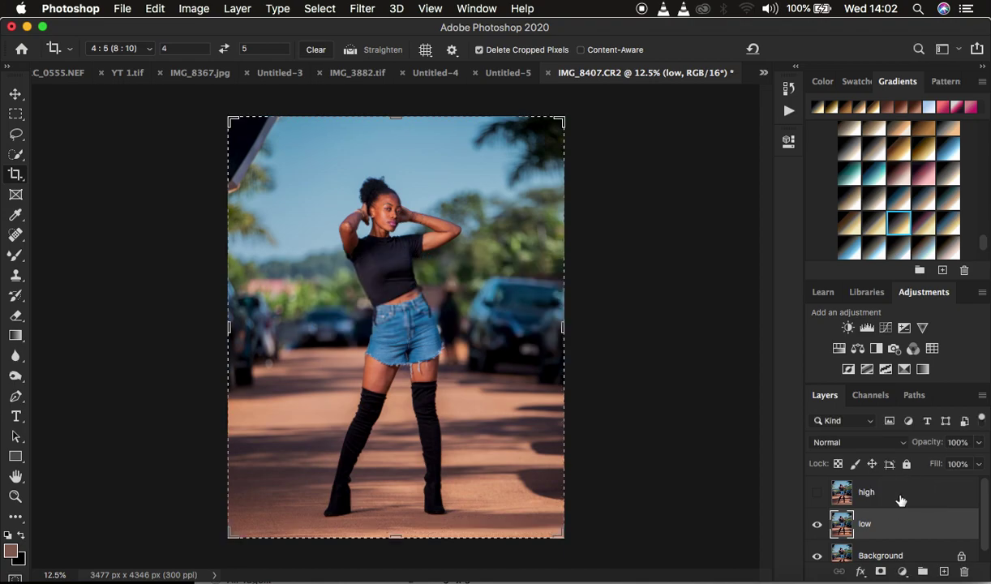
Select the high layer, make it visible again and switch to the Lasso tool.
click(900, 500)
click(816, 492)
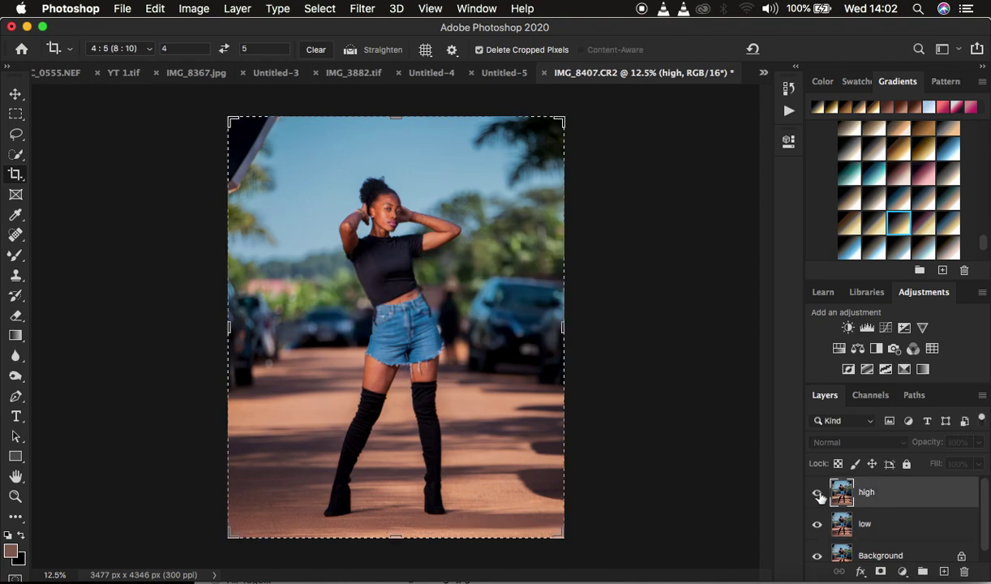
click(16, 134)
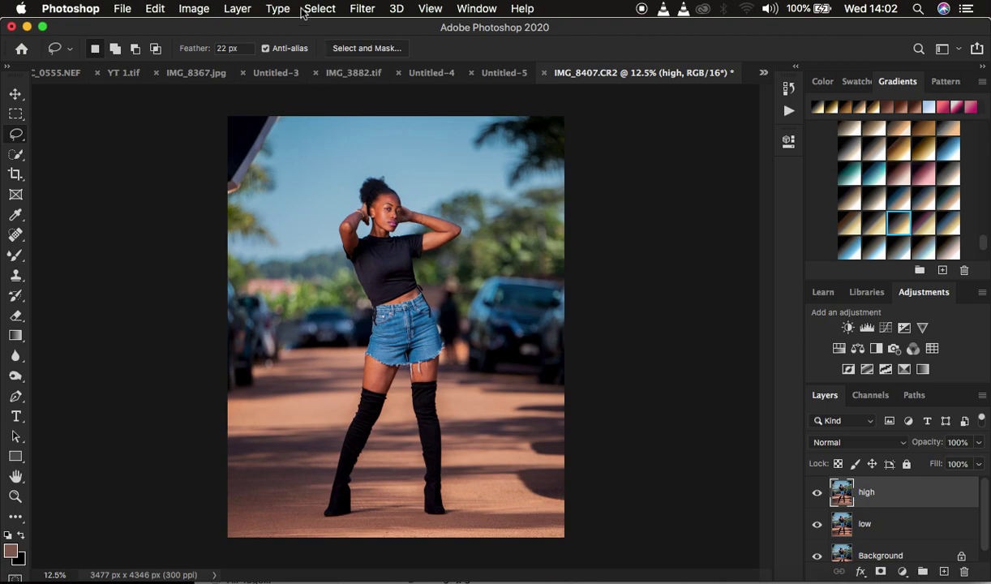
Start Apply Image on the high layer and choose the low layer as its source layer.
click(194, 9)
click(232, 242)
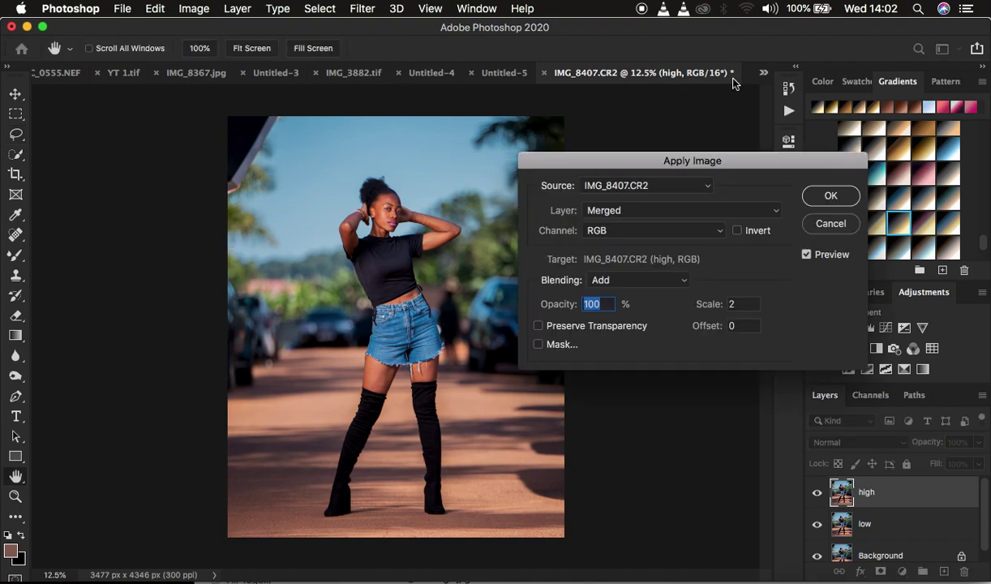
click(650, 213)
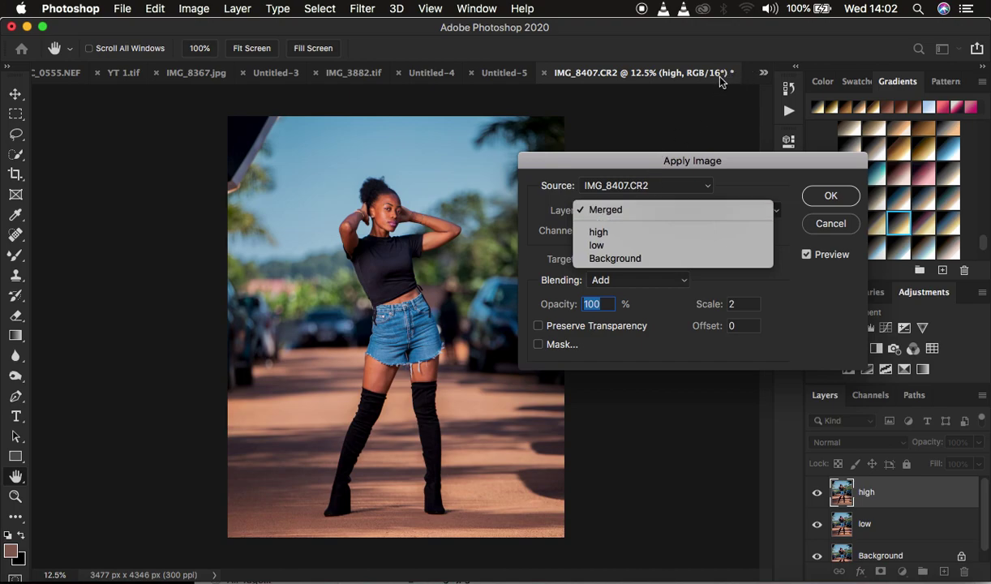
click(688, 159)
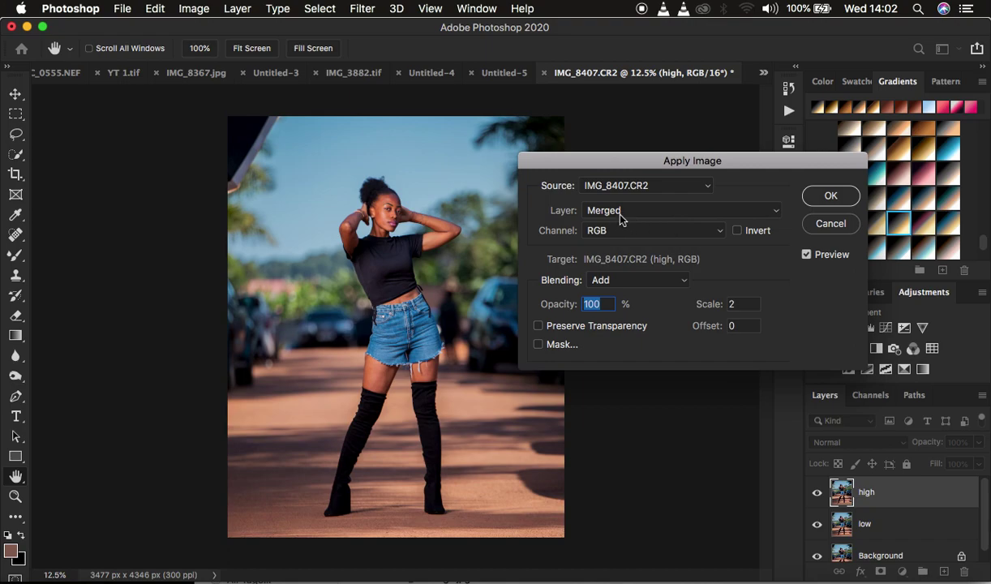
click(595, 211)
click(616, 245)
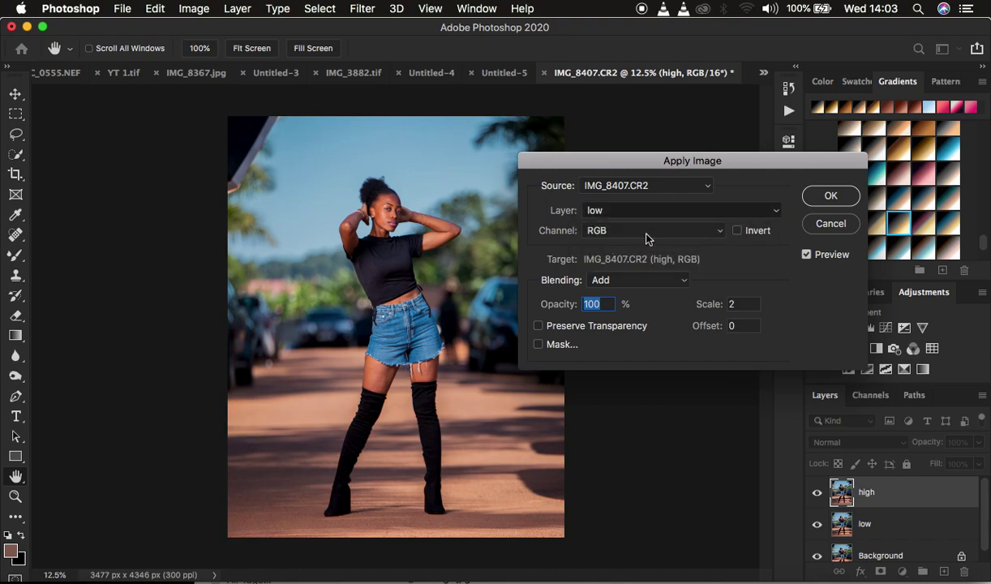
Try Subtract blending in Apply Image with scale 2 and offset 128, keeping low as the source layer.
click(634, 280)
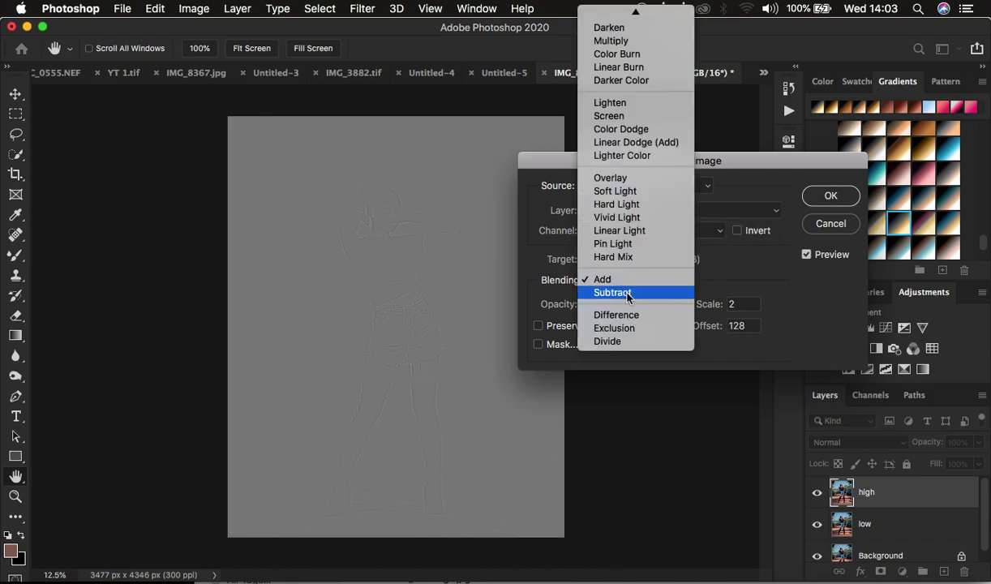
click(626, 293)
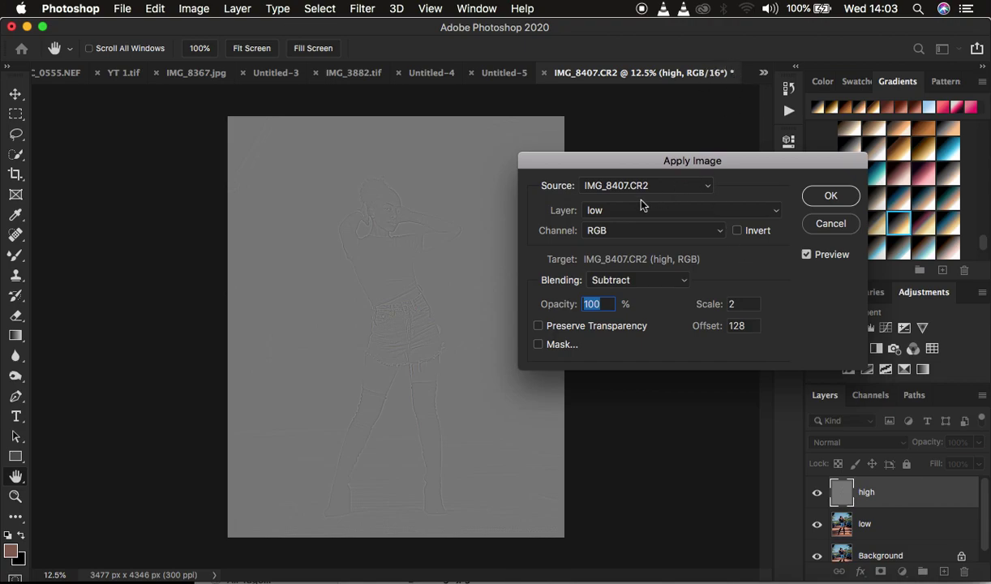
click(620, 212)
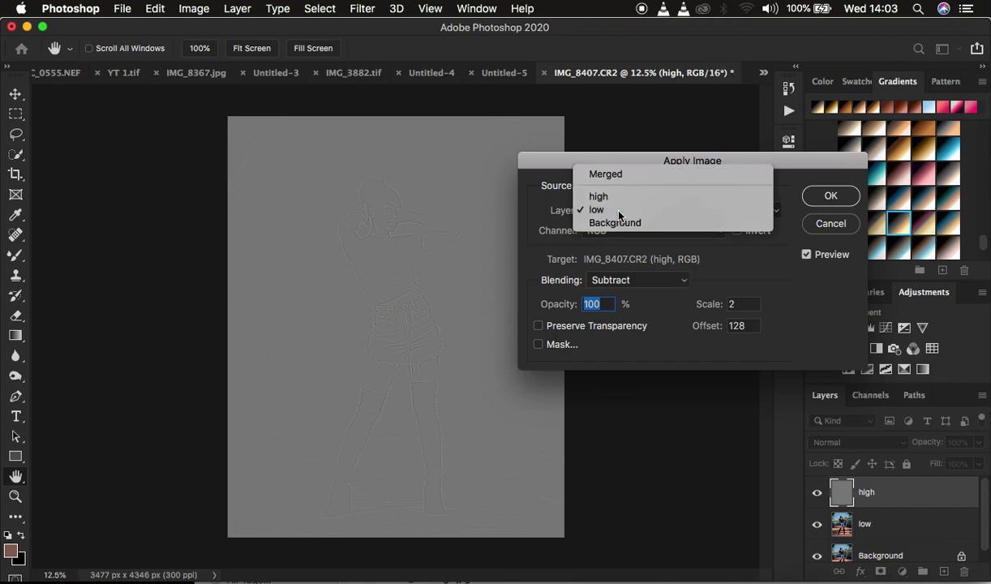
click(619, 212)
Apply the low layer to the high layer using Add blending with Invert enabled, scale 2 and offset 0.
click(625, 282)
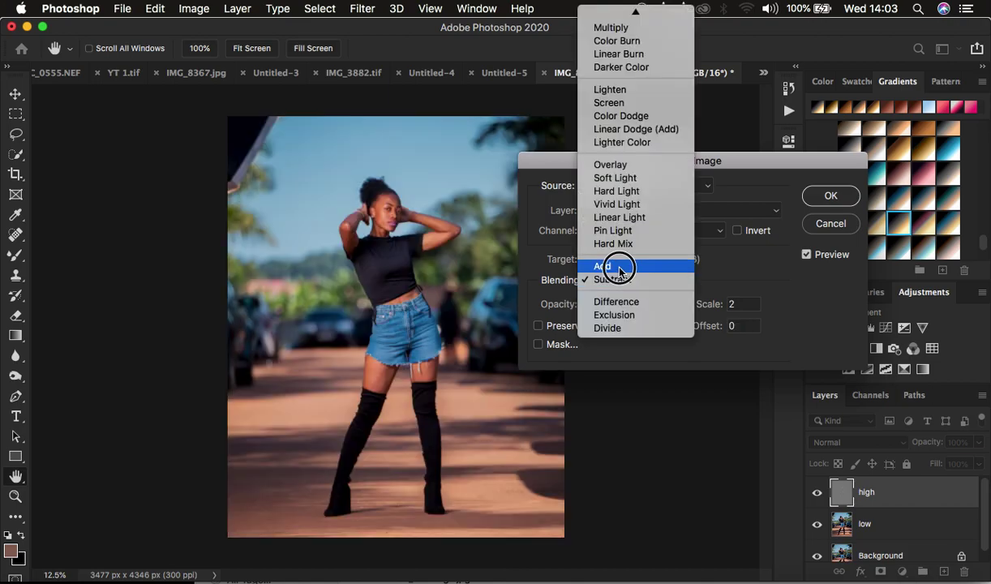
click(619, 266)
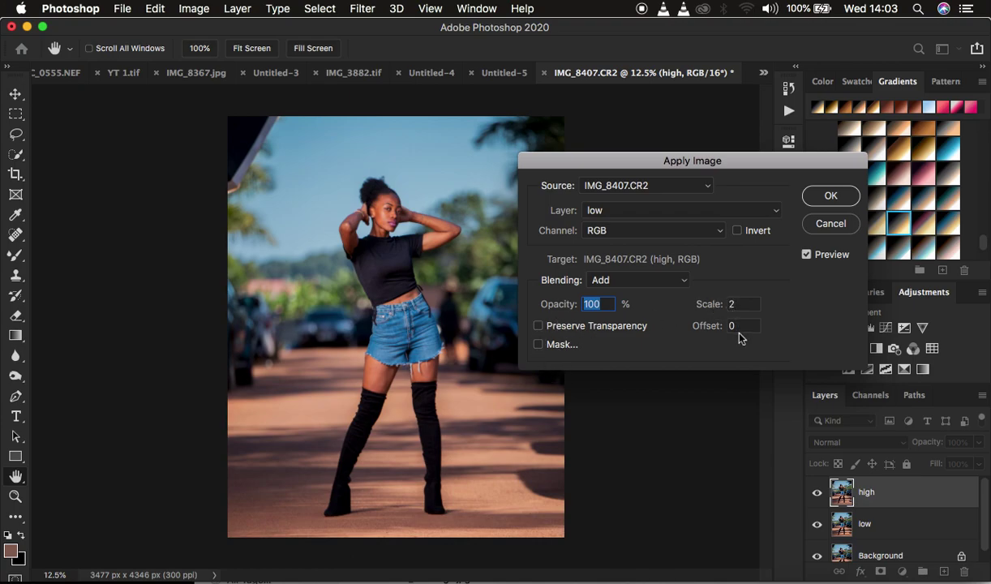
click(736, 230)
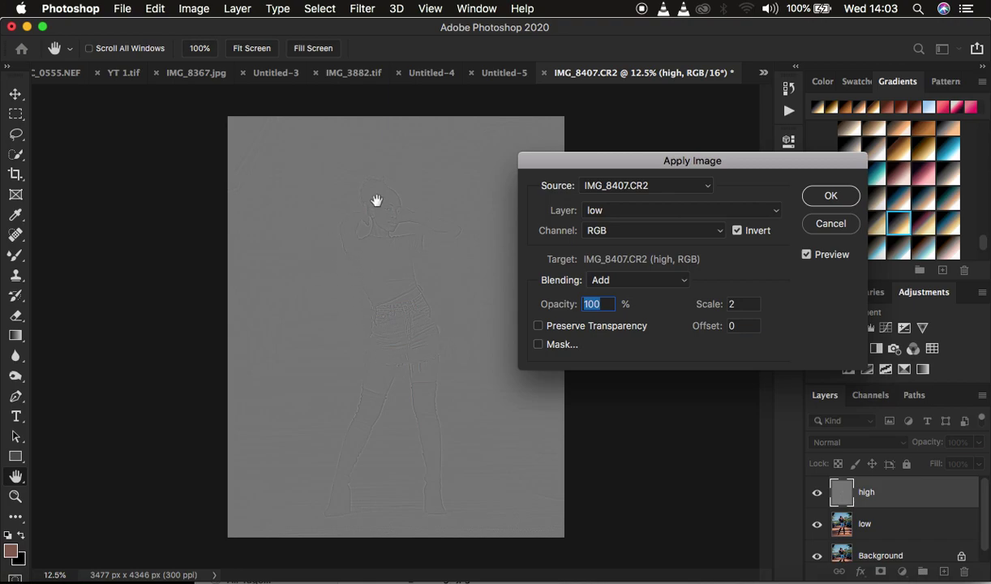
click(827, 205)
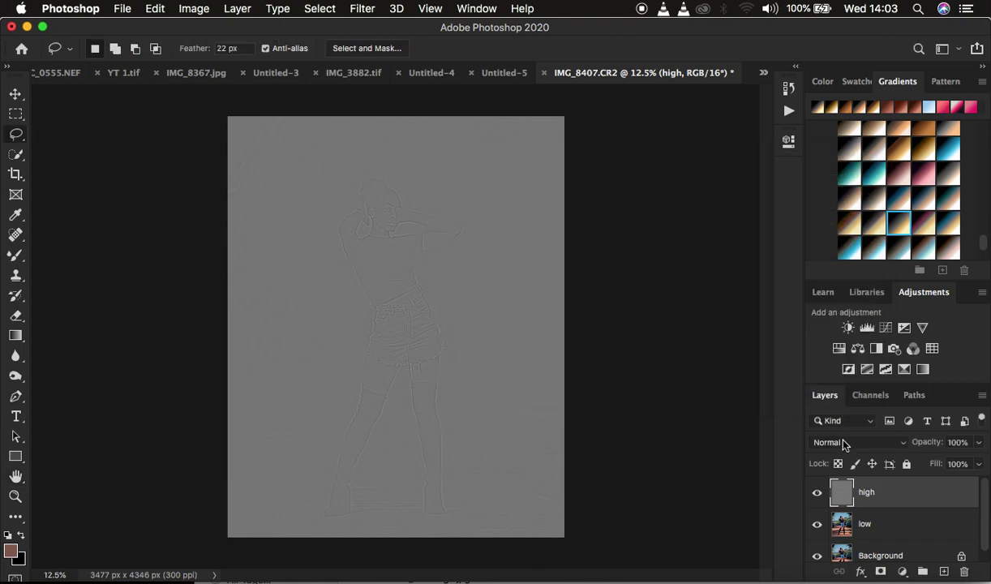
Set the high layer's blend mode to Linear Light.
click(844, 442)
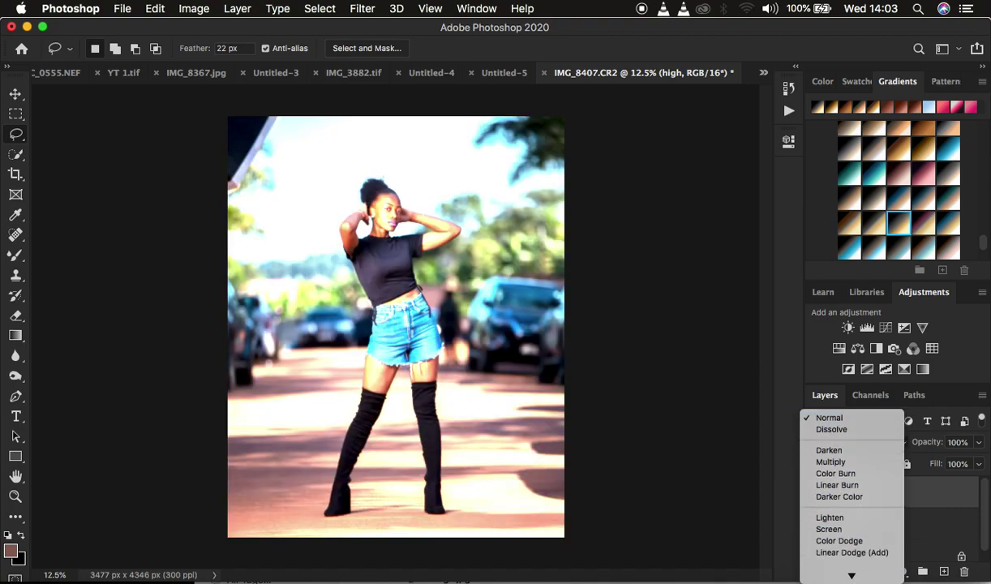
scroll(852, 531, down, 5)
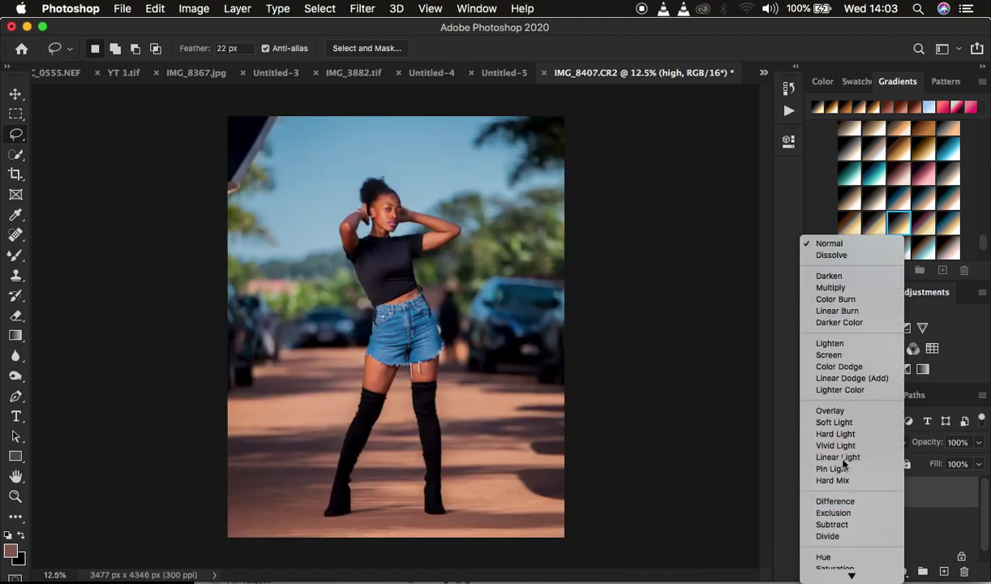
click(840, 457)
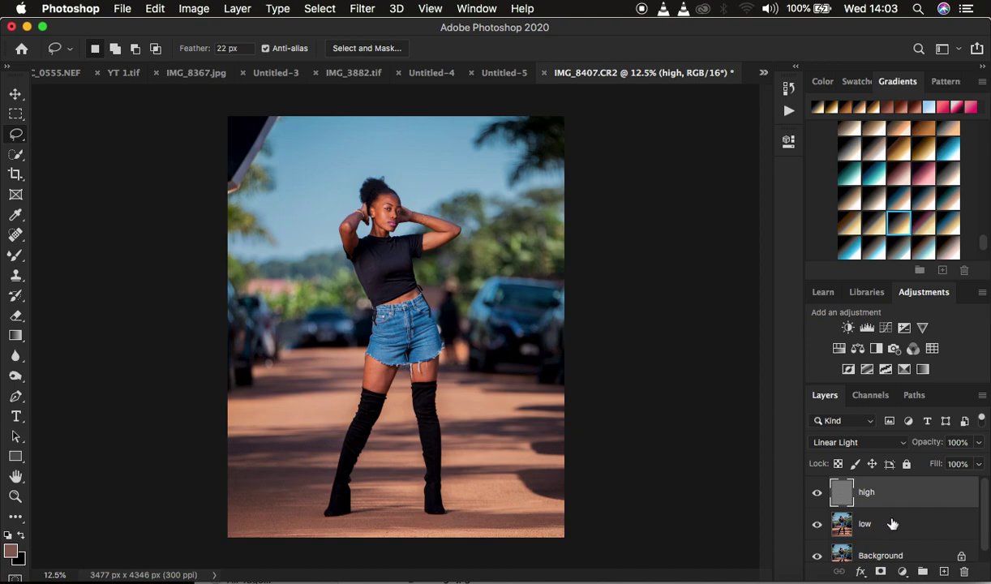
Group the high and low layers together and name the group "freq sep".
shift+click(900, 523)
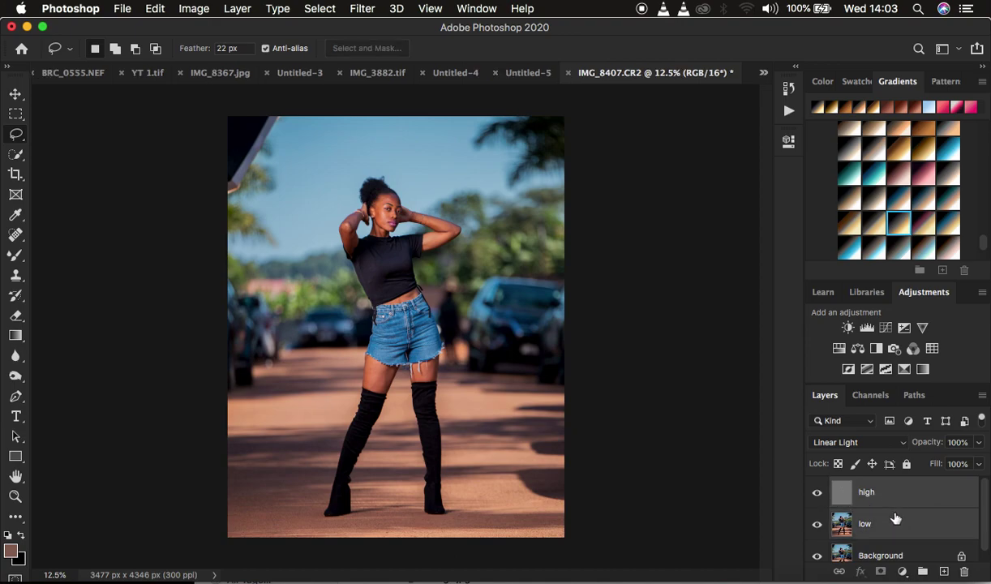
key(super+g)
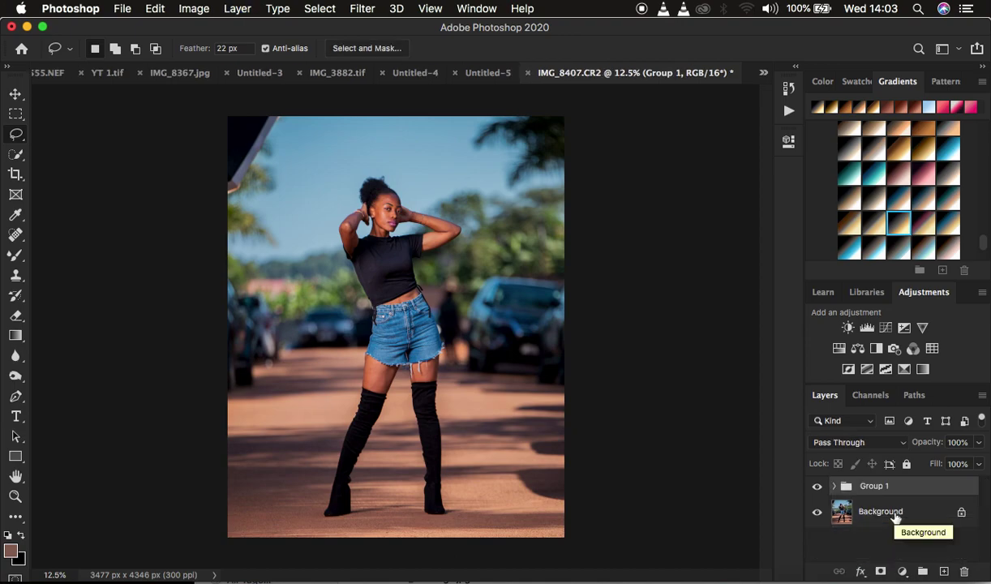
double_click(870, 487)
text(fre)
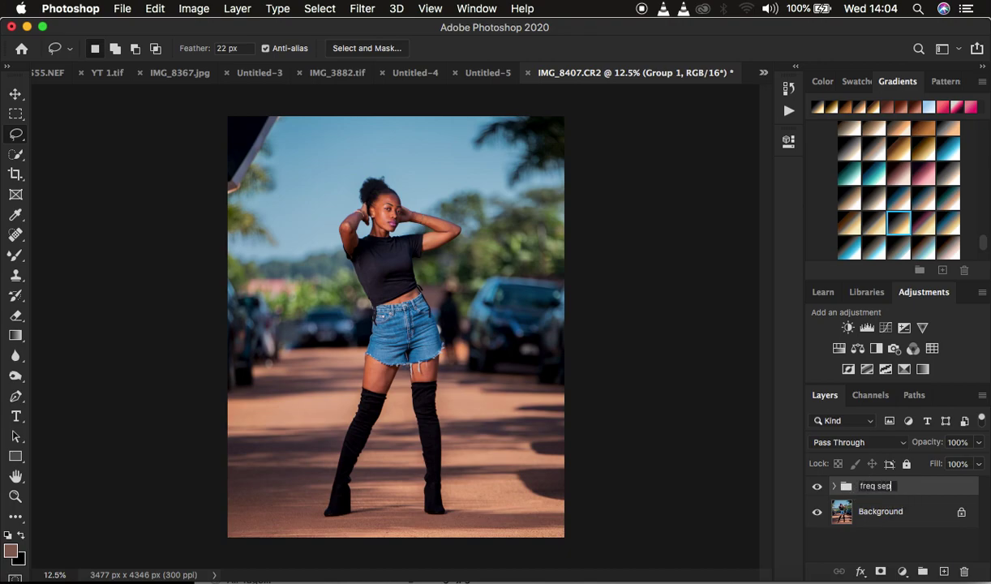
text(q sep)
key(Return)
Expand the freq sep group and make its low layer the active layer.
click(835, 486)
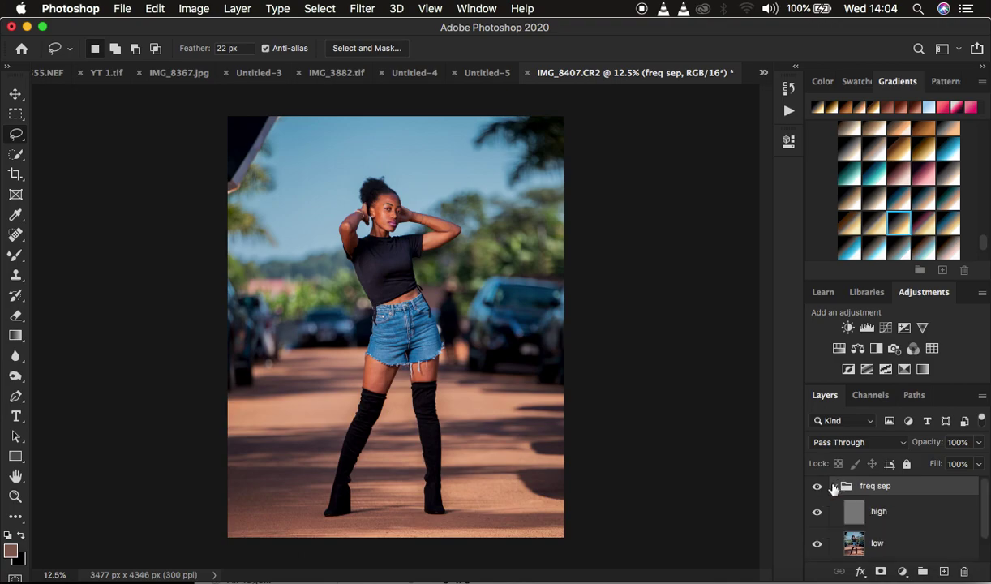
click(891, 546)
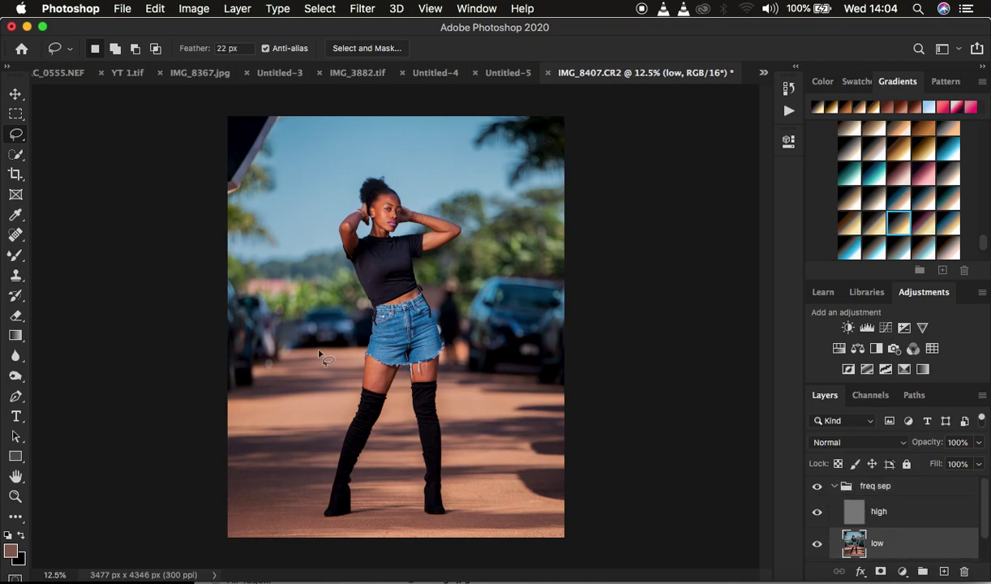
Activate the Mixer Brush tool and check its brush size and hardness.
click(18, 261)
click(111, 50)
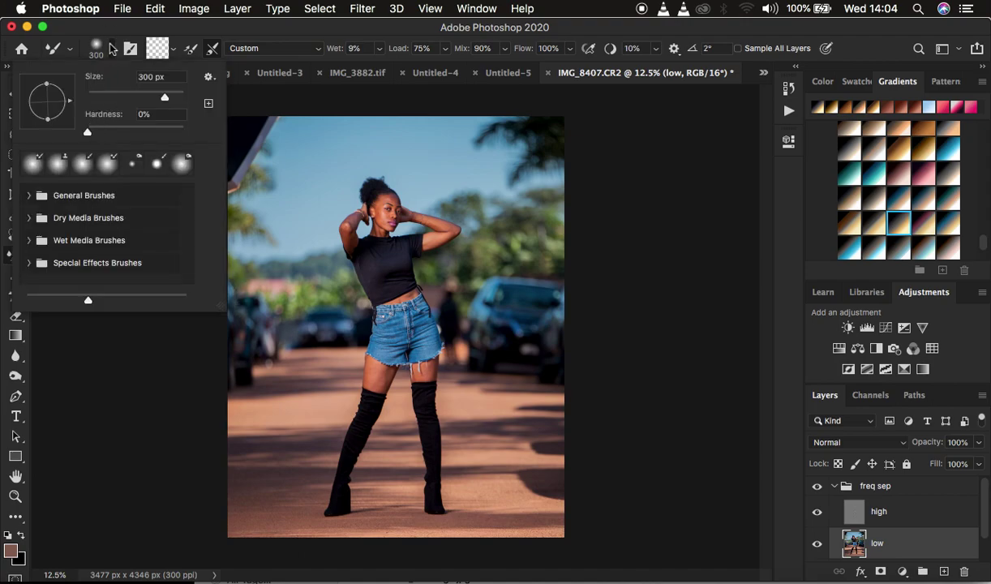
click(112, 50)
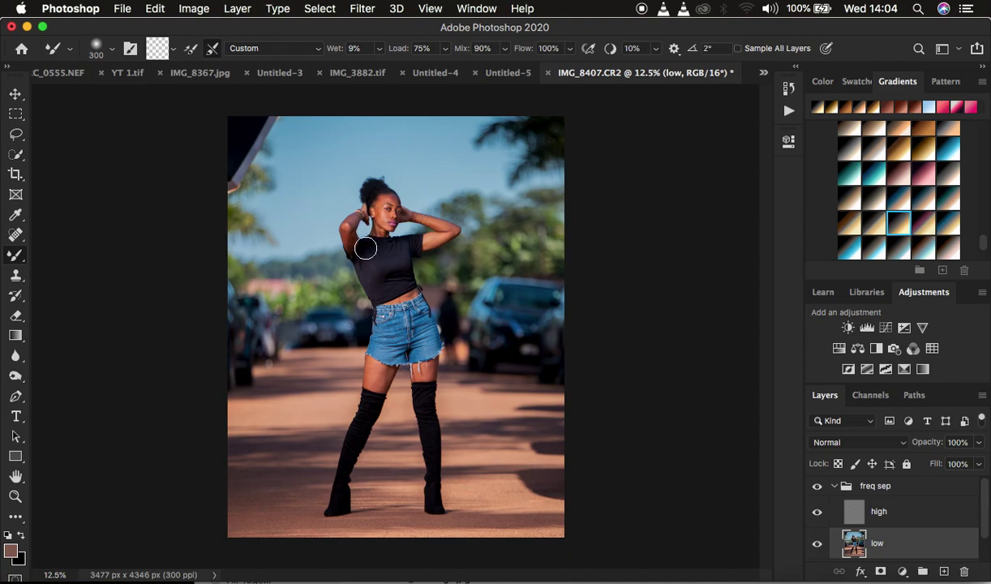
Hide the high layer so that only the low layer shows on the upper body.
drag(383, 358, 420, 394)
key(super+plus)
key(super+plus)
key(super+plus)
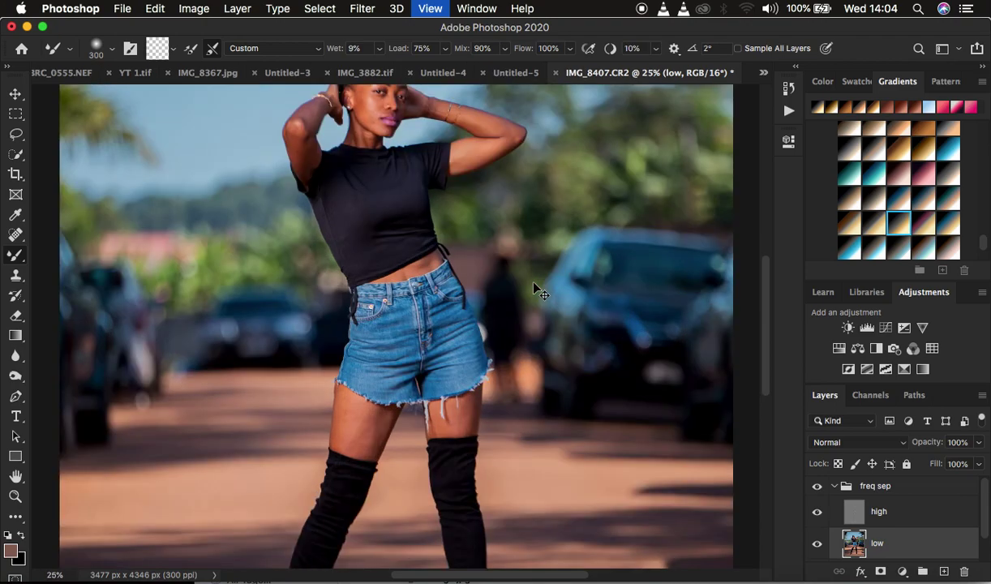
key(super+plus)
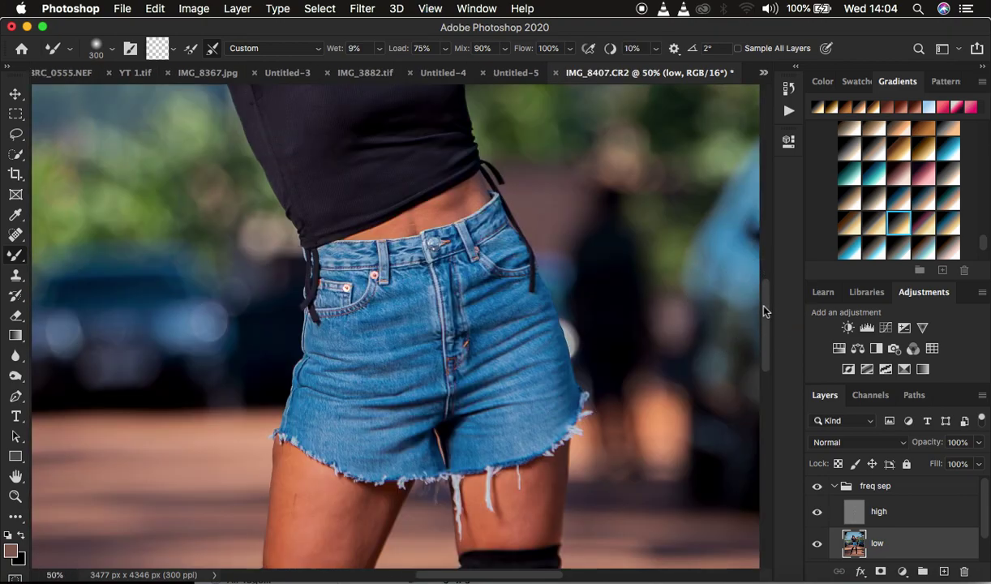
scroll(766, 276, up, 5)
scroll(768, 264, up, 2)
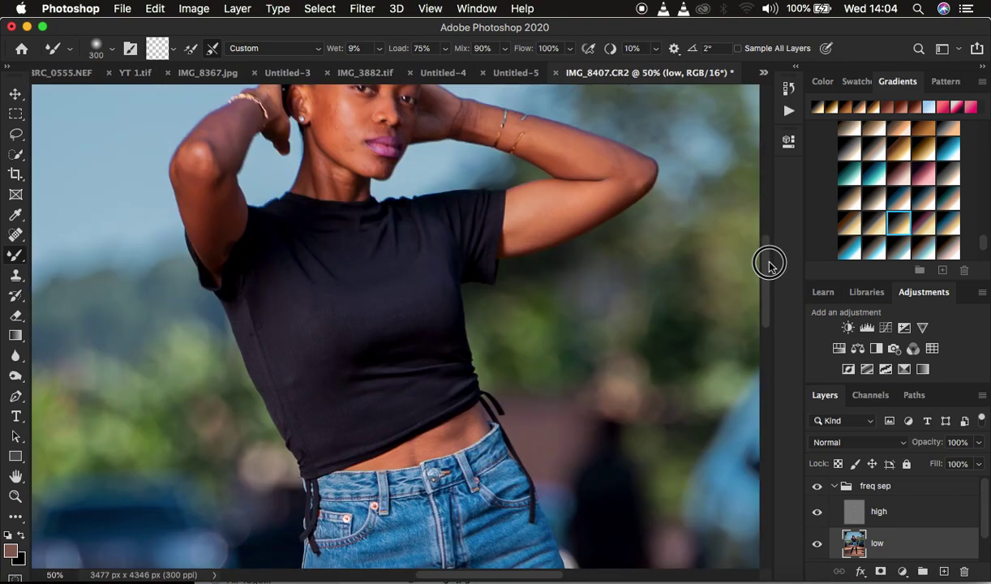
scroll(768, 264, up, 2)
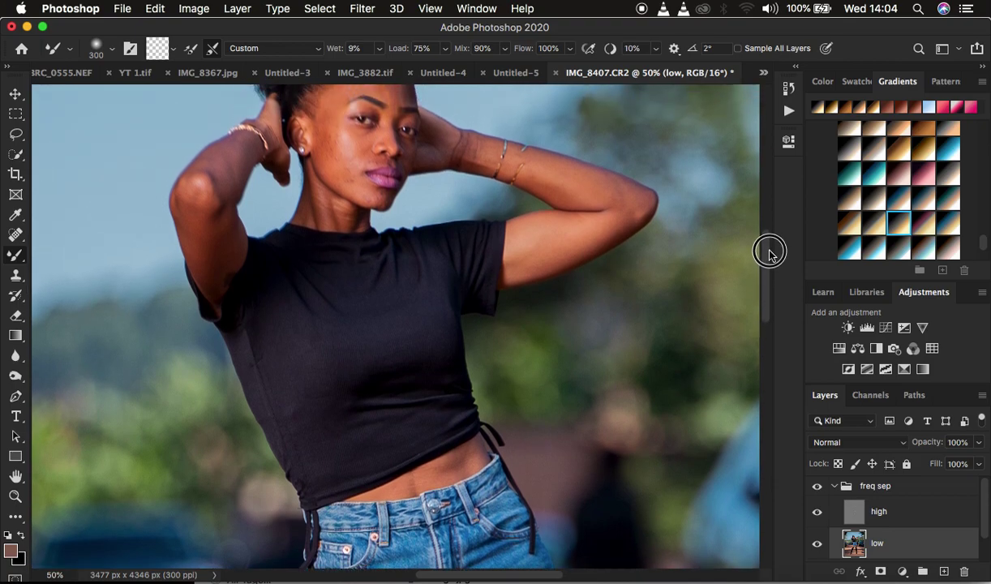
scroll(768, 253, up, 2)
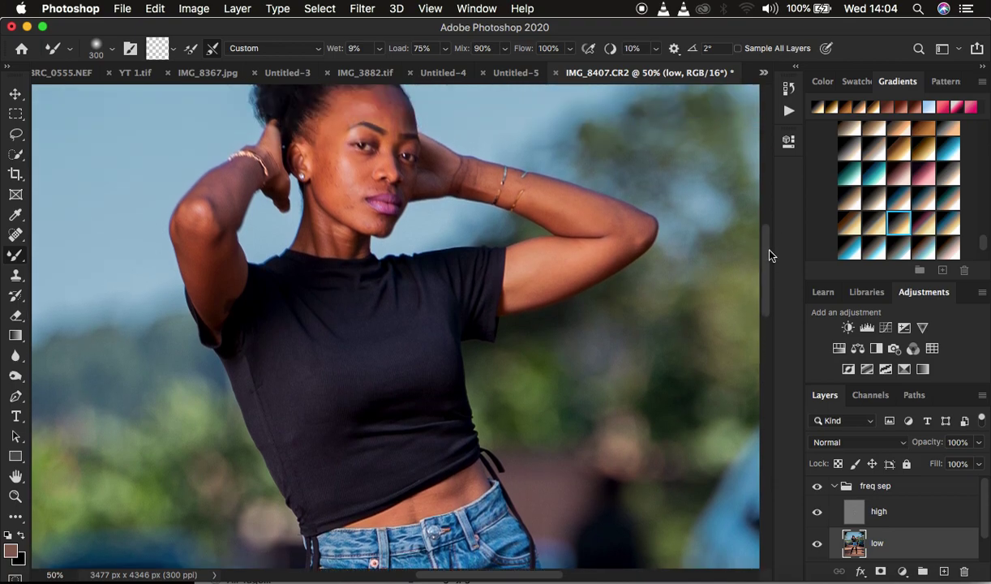
click(818, 511)
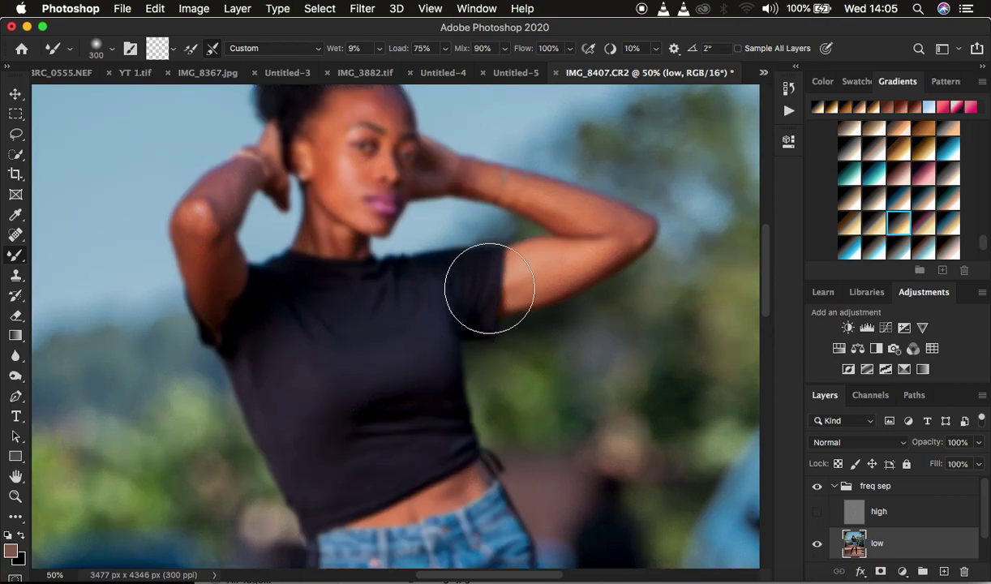
key(bracketleft)
key(bracketleft)
key(bracketleft)
key(bracketleft)
key(bracketleft)
key(bracketleft)
key(bracketleft)
key(bracketleft)
key(bracketleft)
key(bracketleft)
key(bracketleft)
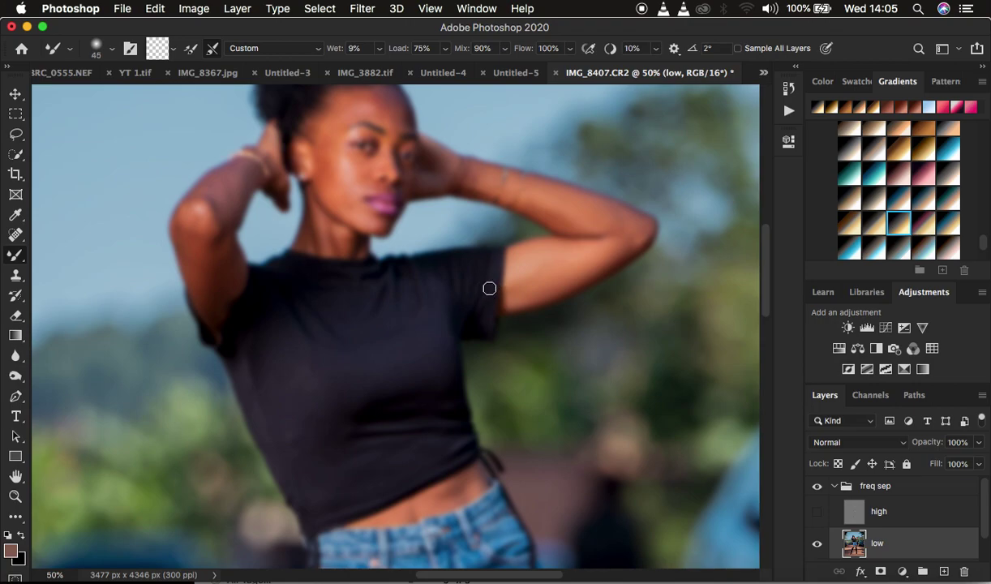
key(bracketright)
key(bracketright)
key(bracketright)
key(bracketright)
key(bracketright)
key(bracketright)
key(bracketright)
key(bracketright)
key(bracketleft)
key(bracketleft)
key(bracketleft)
key(bracketleft)
key(bracketleft)
key(bracketleft)
key(bracketleft)
key(bracketleft)
key(bracketright)
key(bracketright)
key(bracketright)
key(bracketright)
key(bracketright)
key(bracketright)
key(bracketright)
key(bracketright)
key(bracketright)
key(bracketright)
key(bracketright)
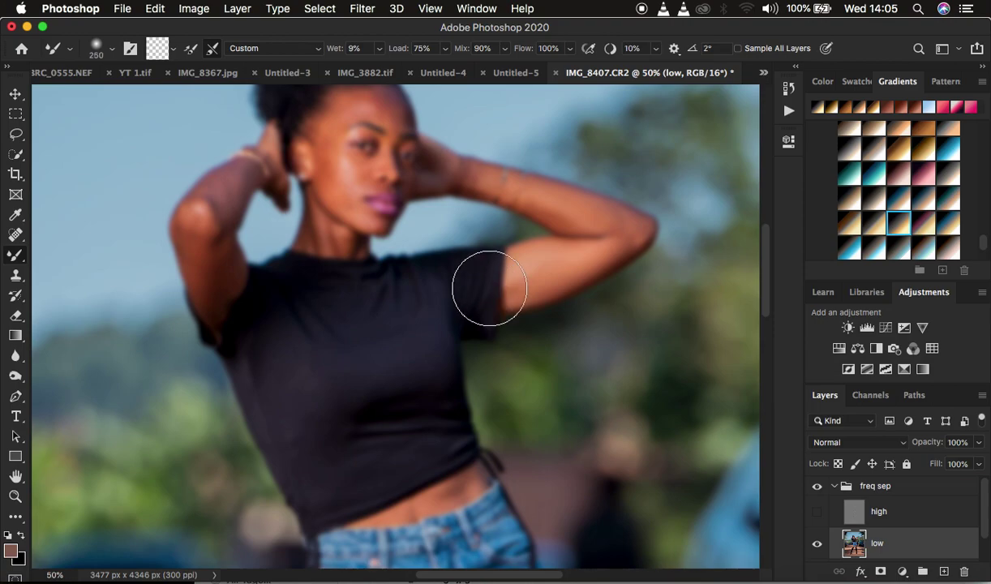
key(Caps_Lock)
key(Caps_Lock)
Shrink the Mixer Brush to about 60 px and blend the skin tones on the cheeks, nose and forehead of the low layer.
key(bracketleft)
key(bracketleft)
key(bracketleft)
key(bracketleft)
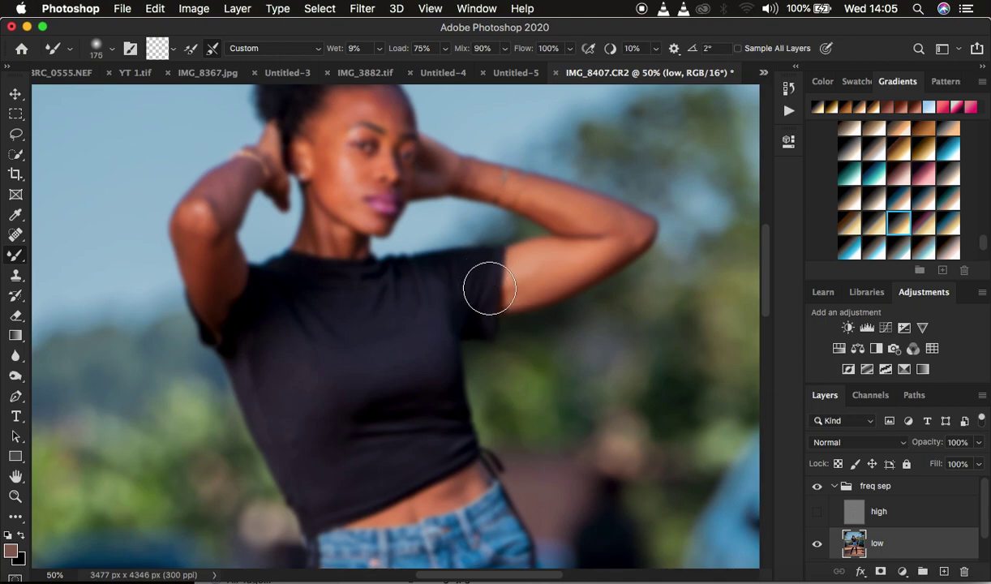
key(bracketleft)
key(bracketleft)
key(bracketleft)
mouse_move(322, 157)
mouse_down()
mouse_move(335, 182)
mouse_move(324, 135)
mouse_move(336, 190)
mouse_move(321, 163)
mouse_move(345, 205)
mouse_move(325, 171)
mouse_move(331, 179)
mouse_move(326, 146)
mouse_move(354, 111)
mouse_move(344, 109)
mouse_move(371, 118)
mouse_move(371, 102)
mouse_move(386, 100)
mouse_move(392, 128)
mouse_move(400, 124)
mouse_move(392, 107)
mouse_move(363, 99)
mouse_move(391, 118)
mouse_move(386, 93)
mouse_move(347, 98)
mouse_up()
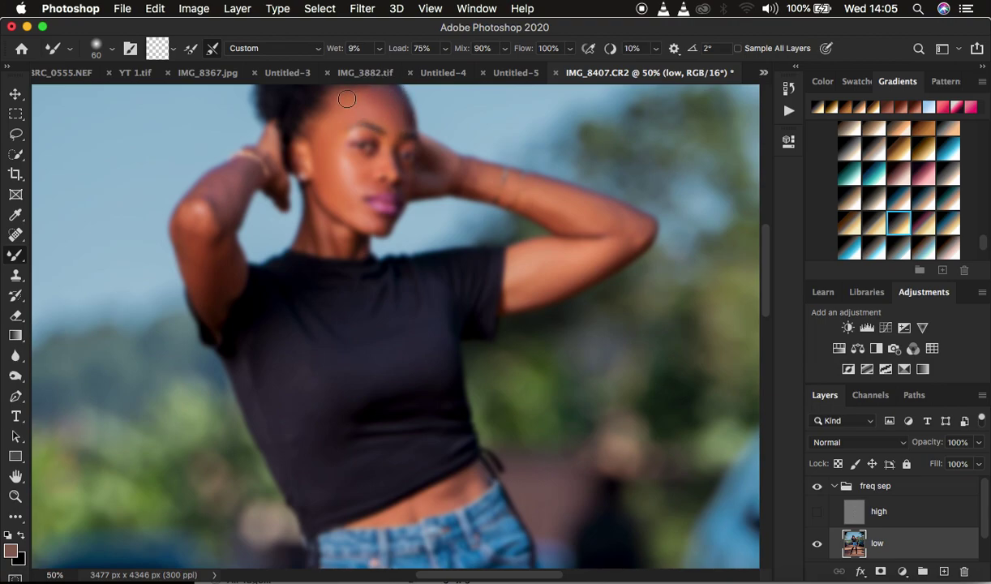
mouse_move(325, 155)
mouse_down()
mouse_move(358, 212)
mouse_move(324, 186)
mouse_move(338, 201)
mouse_up()
mouse_move(365, 168)
mouse_down()
mouse_move(369, 183)
mouse_move(365, 163)
mouse_move(336, 159)
mouse_move(350, 188)
mouse_move(365, 190)
mouse_move(356, 159)
mouse_move(363, 180)
mouse_move(352, 195)
mouse_move(327, 148)
mouse_move(347, 191)
mouse_move(365, 173)
mouse_up()
mouse_move(364, 108)
mouse_down()
mouse_move(380, 115)
mouse_move(398, 104)
mouse_move(361, 95)
mouse_move(374, 94)
mouse_move(397, 107)
mouse_up()
mouse_move(423, 143)
mouse_down()
mouse_move(387, 96)
mouse_move(320, 122)
mouse_up()
Compare the face before and after by toggling the freq sep group while the high layer is temporarily visible.
click(817, 514)
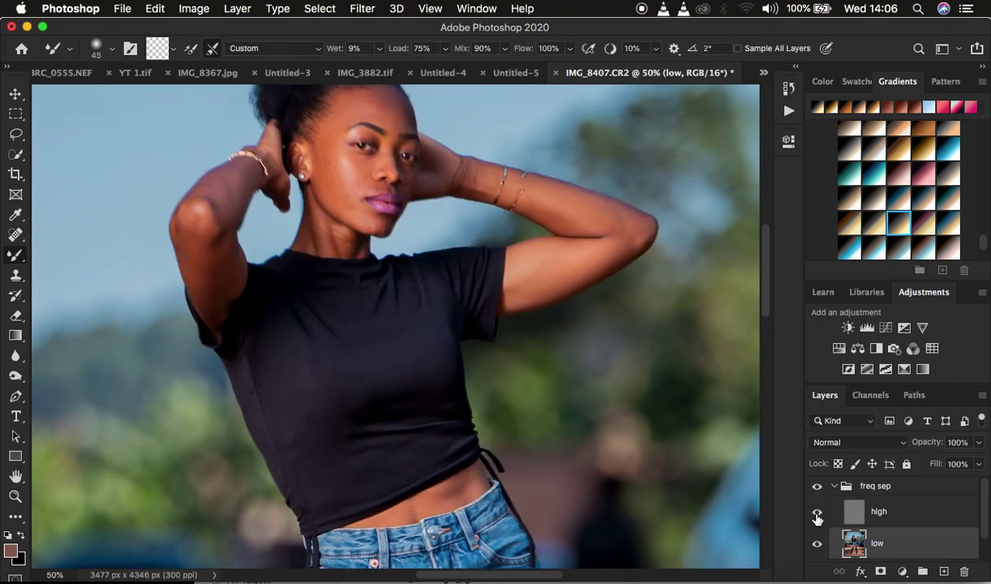
click(817, 489)
click(817, 489)
click(817, 489)
click(817, 511)
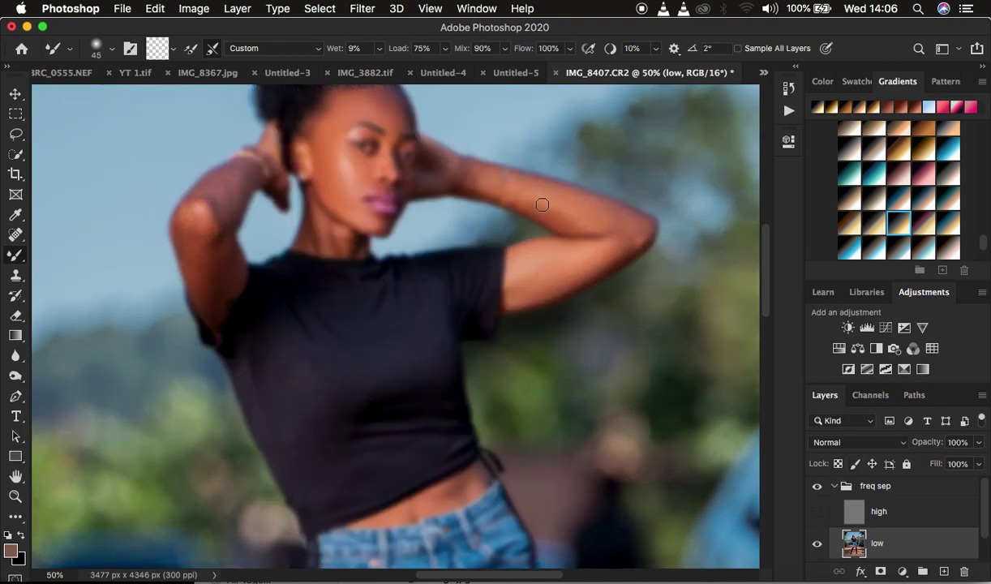
Blend the skin tones on both arms, the face and the bare midriff of the low layer, using a 50 px brush for the face and midriff.
mouse_move(542, 205)
mouse_down()
mouse_move(628, 225)
mouse_move(542, 197)
mouse_move(579, 213)
mouse_move(588, 233)
mouse_move(583, 260)
mouse_move(548, 262)
mouse_move(540, 287)
mouse_move(628, 243)
mouse_move(566, 209)
mouse_up()
mouse_move(216, 178)
mouse_down()
mouse_move(226, 235)
mouse_move(196, 265)
mouse_move(210, 279)
mouse_move(232, 274)
mouse_move(223, 282)
mouse_move(204, 287)
mouse_move(188, 230)
mouse_move(201, 243)
mouse_move(221, 184)
mouse_move(239, 167)
mouse_move(225, 228)
mouse_move(222, 268)
mouse_move(231, 272)
mouse_move(214, 299)
mouse_move(188, 230)
mouse_move(212, 307)
mouse_move(188, 248)
mouse_move(243, 171)
mouse_up()
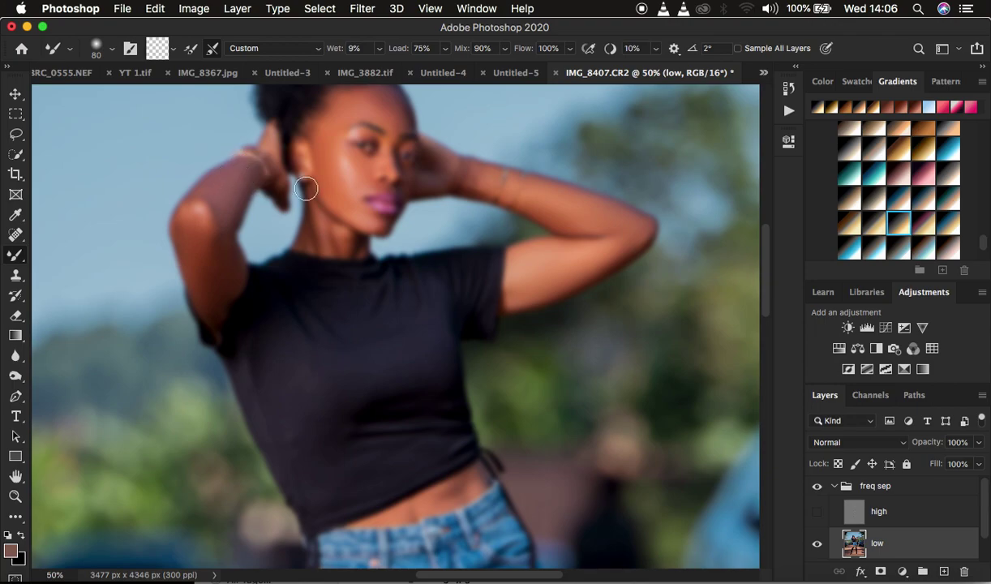
key(bracketleft)
key(bracketleft)
key(bracketleft)
mouse_move(316, 213)
mouse_down()
mouse_move(330, 236)
mouse_move(346, 231)
mouse_move(331, 223)
mouse_move(310, 240)
mouse_move(316, 206)
mouse_move(337, 239)
mouse_move(359, 235)
mouse_move(327, 164)
mouse_up()
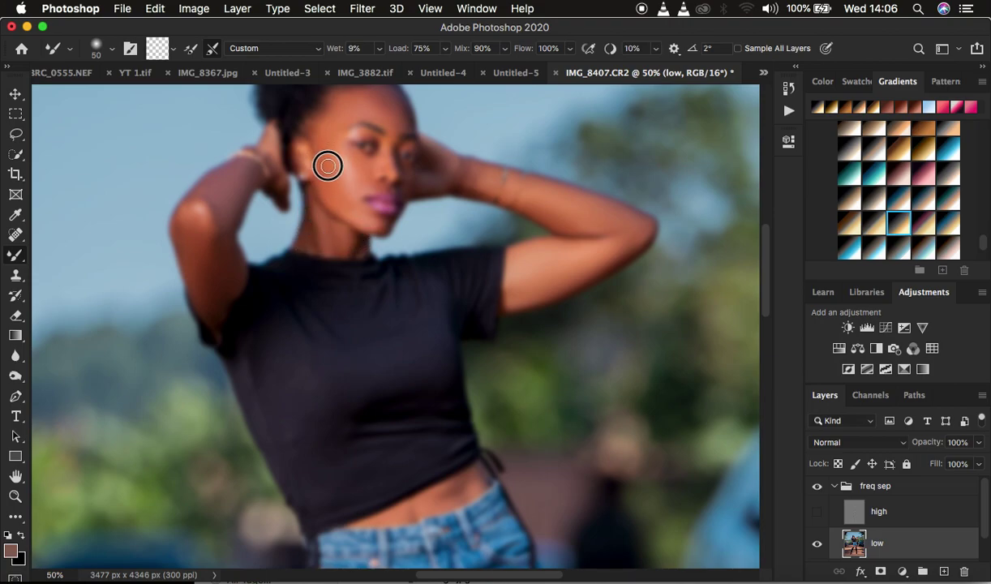
drag(388, 107, 371, 111)
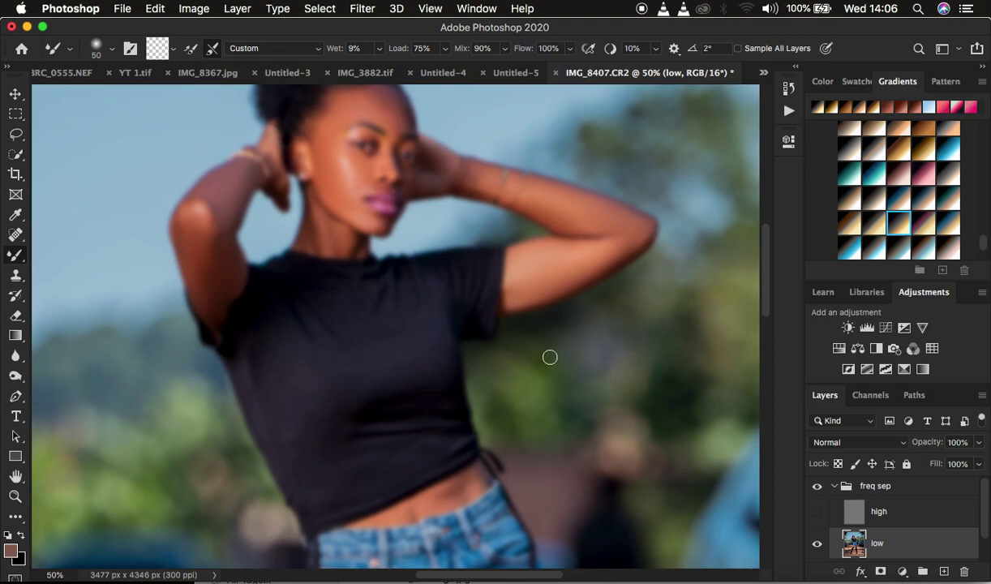
mouse_move(424, 497)
mouse_down()
mouse_move(473, 486)
mouse_move(413, 502)
mouse_move(466, 482)
mouse_up()
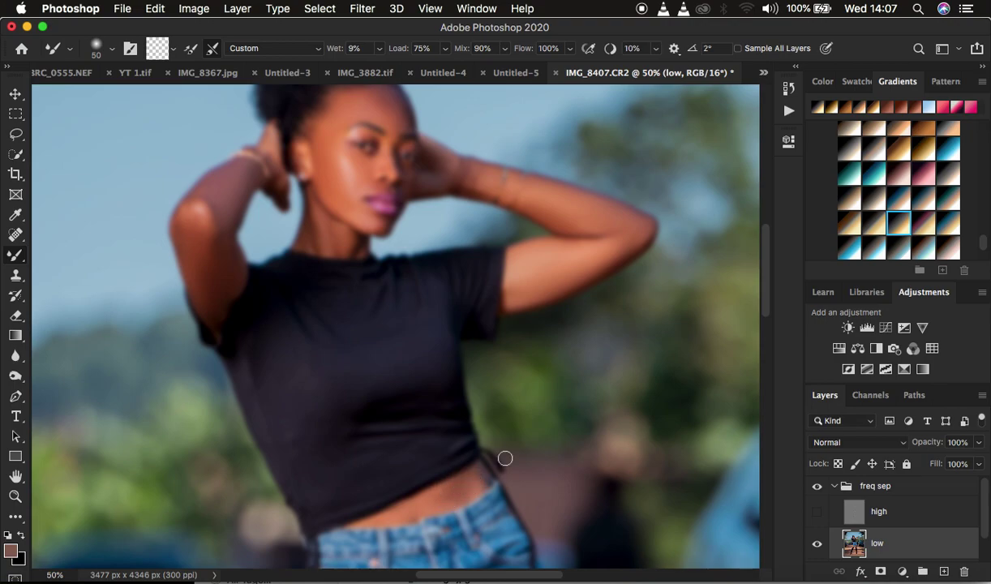
Enlarge the Mixer Brush to 100 px and blend the skin tones on both thighs between the shorts and the boots.
key(super+minus)
key(super+minus)
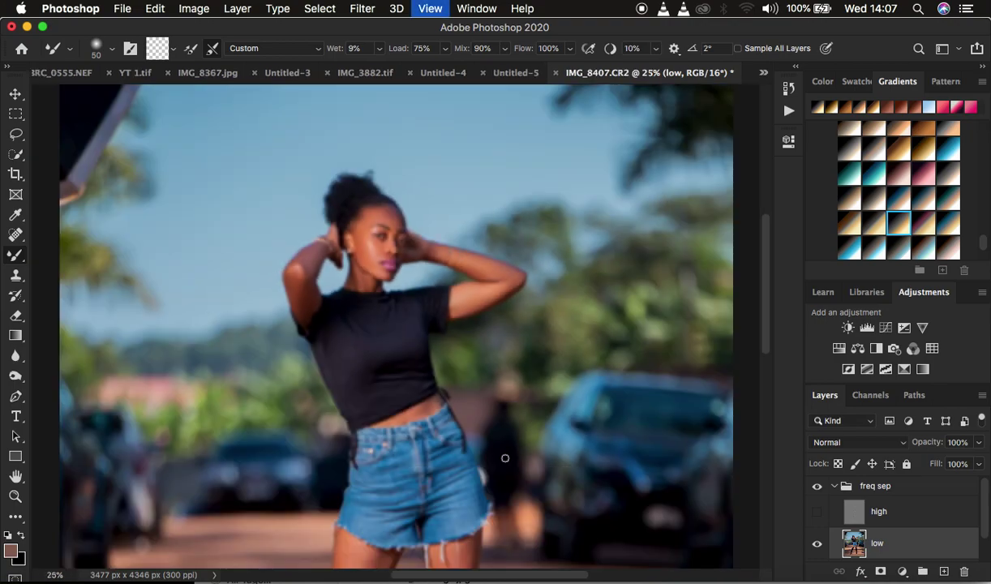
key(super+plus)
scroll(576, 441, down, 15)
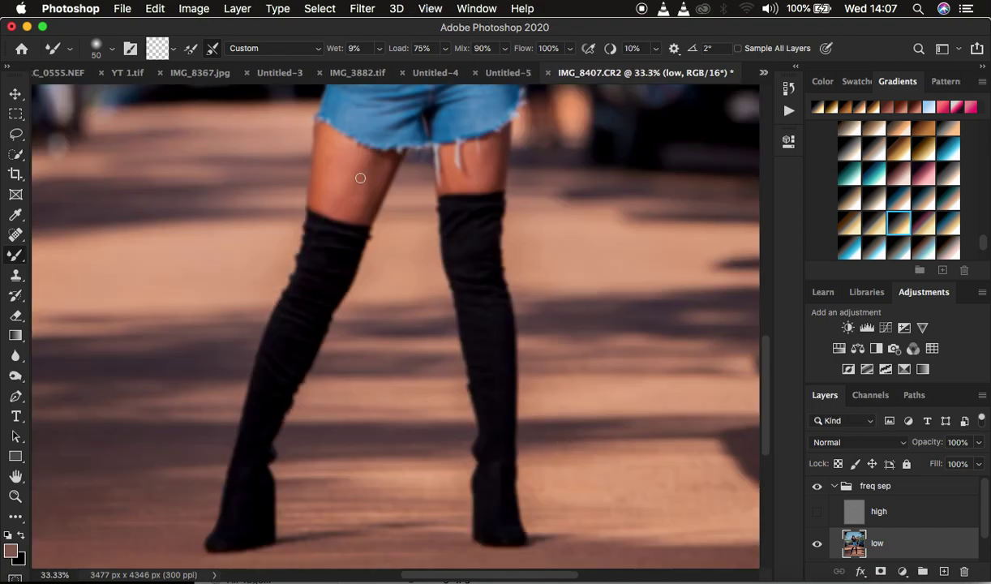
key(bracketright)
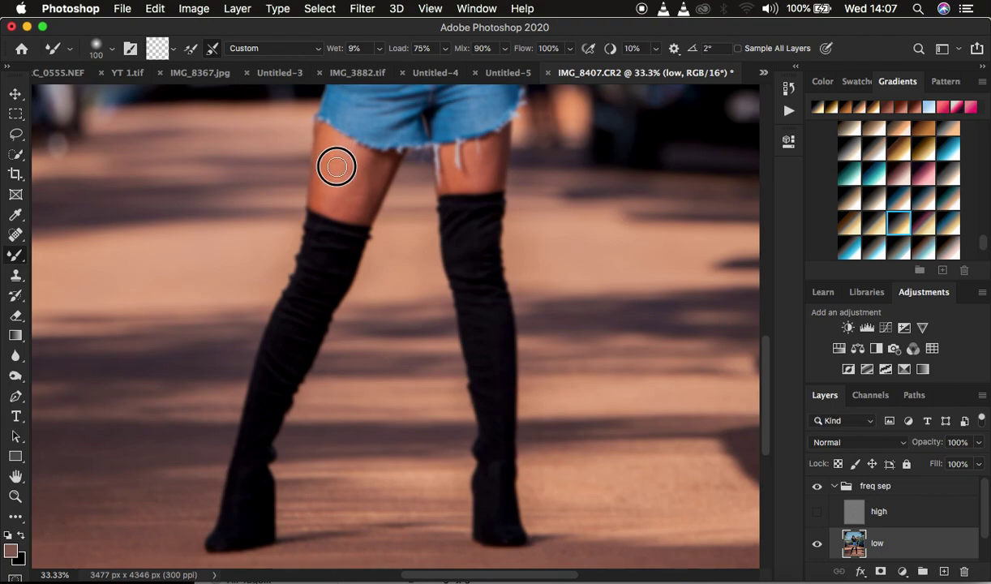
mouse_move(340, 176)
mouse_down()
mouse_move(338, 199)
mouse_move(339, 176)
mouse_move(349, 190)
mouse_move(336, 185)
mouse_move(359, 209)
mouse_move(371, 162)
mouse_move(376, 171)
mouse_move(316, 142)
mouse_move(328, 157)
mouse_move(328, 126)
mouse_move(338, 141)
mouse_move(332, 195)
mouse_move(348, 205)
mouse_move(333, 206)
mouse_up()
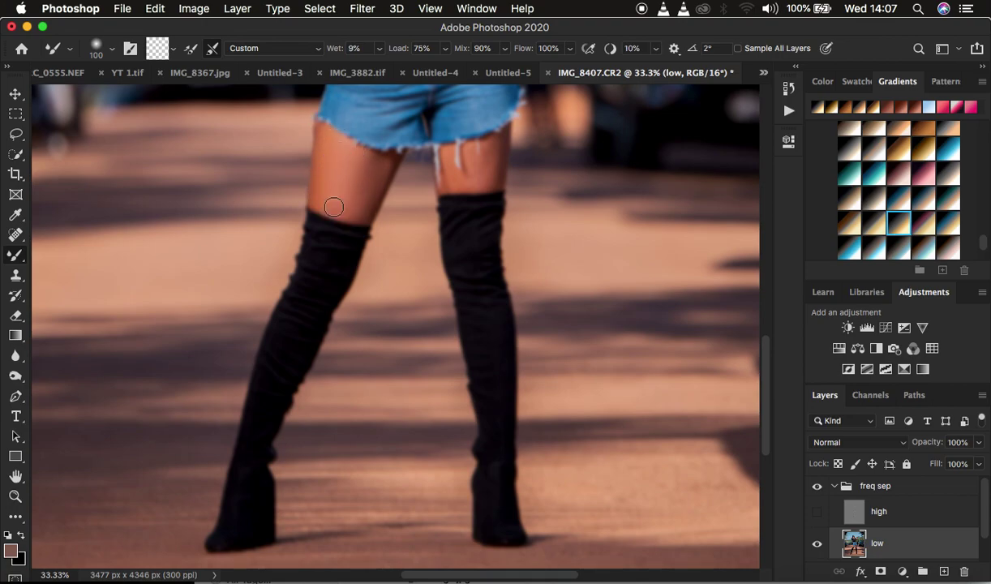
mouse_move(503, 148)
mouse_down()
mouse_move(473, 157)
mouse_move(495, 141)
mouse_move(485, 178)
mouse_move(457, 176)
mouse_move(450, 160)
mouse_move(451, 172)
mouse_move(473, 167)
mouse_move(493, 150)
mouse_up()
mouse_move(374, 180)
mouse_down()
mouse_move(376, 161)
mouse_move(367, 210)
mouse_move(334, 177)
mouse_move(352, 207)
mouse_move(332, 188)
mouse_move(323, 197)
mouse_move(331, 153)
mouse_move(346, 155)
mouse_move(358, 197)
mouse_move(351, 203)
mouse_move(334, 168)
mouse_move(329, 203)
mouse_move(328, 152)
mouse_up()
Show the high layer and toggle the freq sep group's visibility to compare the whole figure with and without the retouch.
click(816, 510)
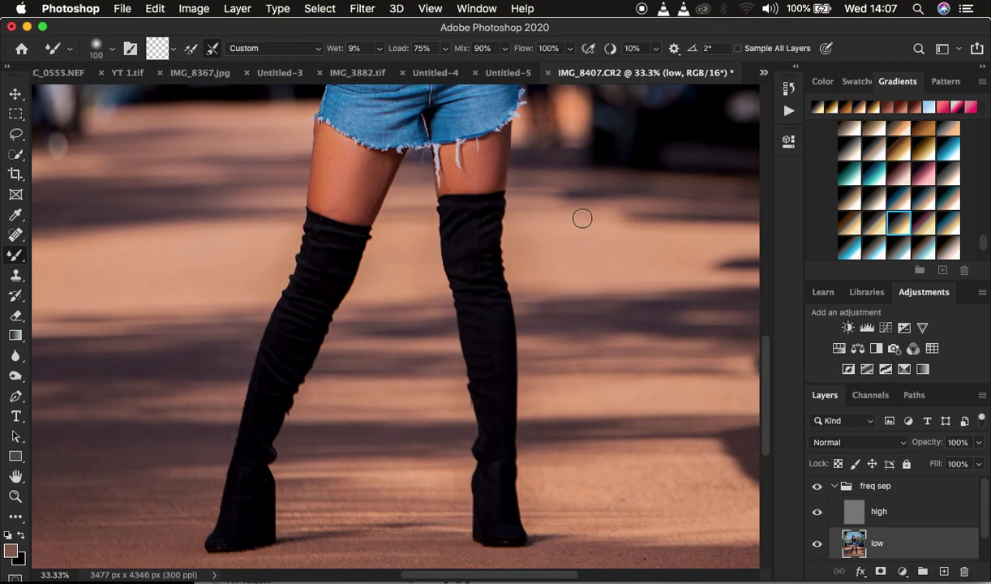
scroll(582, 218, up, 6)
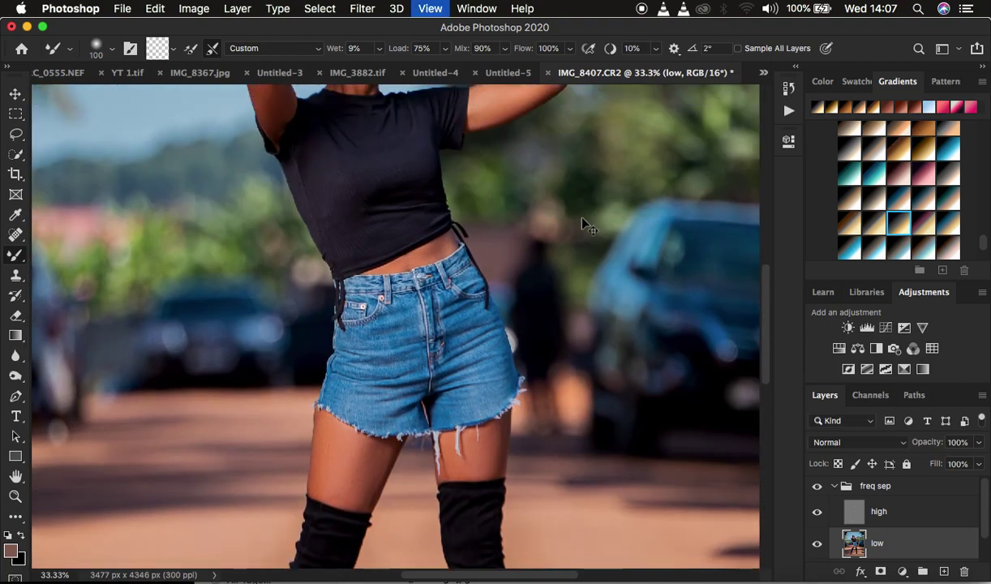
key(super+minus)
key(super+minus)
key(super+minus)
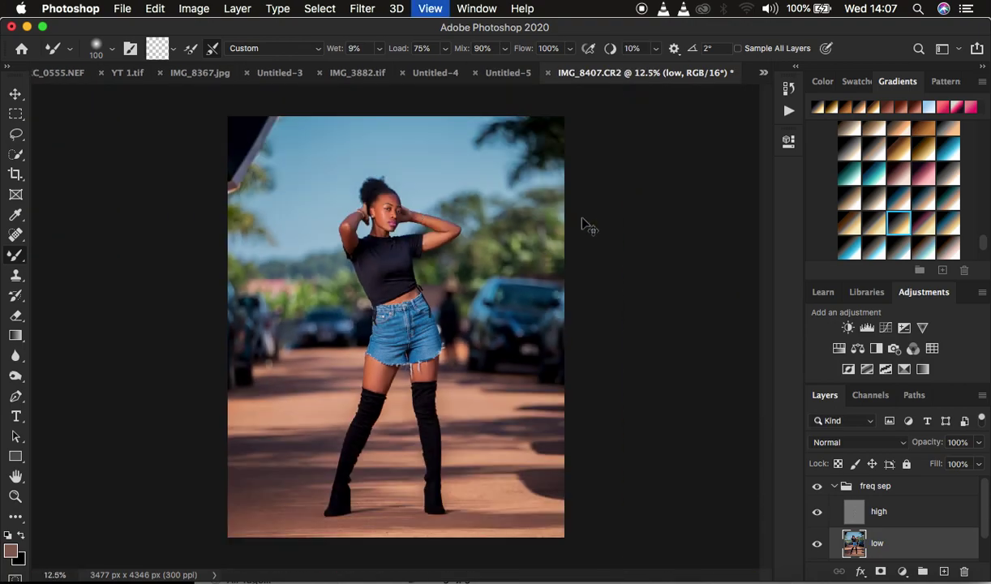
key(super+plus)
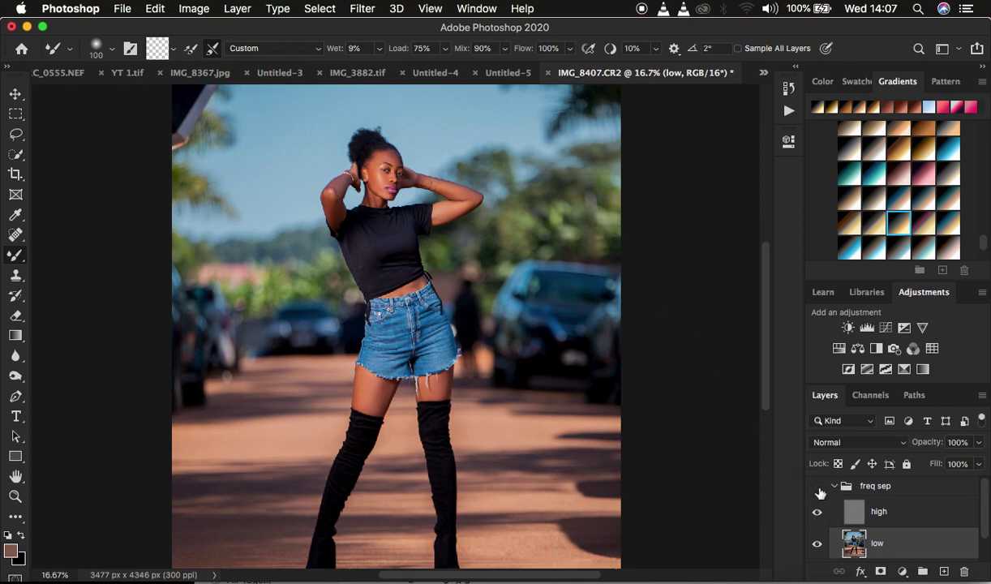
click(817, 487)
click(817, 486)
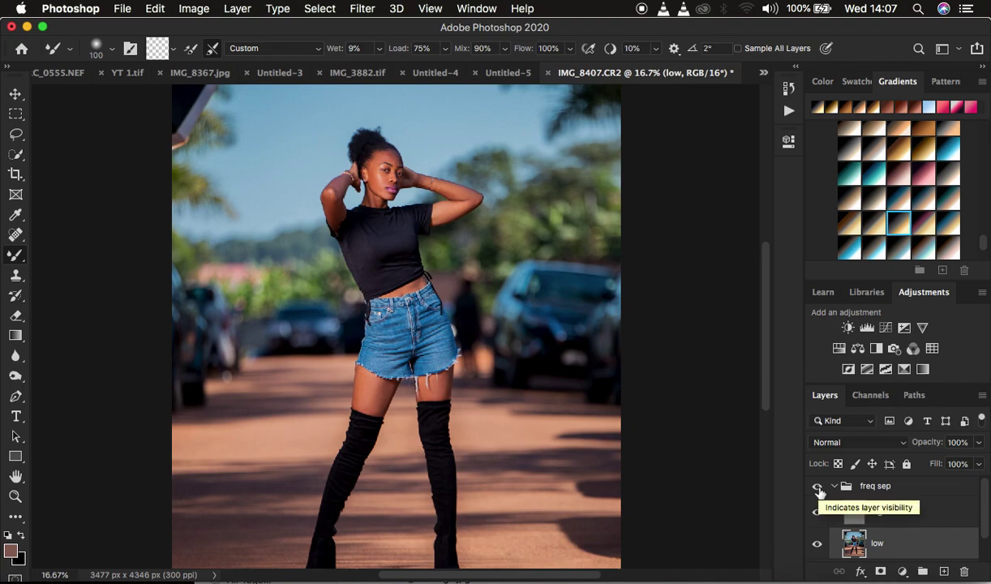
Make the high layer active and choose the Clone Stamp with a soft 90 px brush, Normal mode and Current Layer sampling.
click(898, 524)
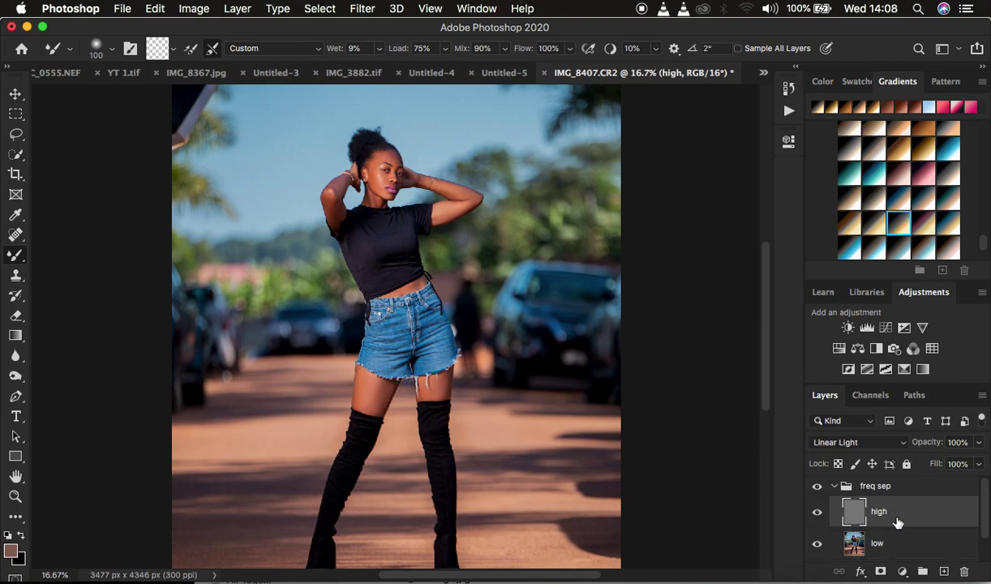
click(16, 276)
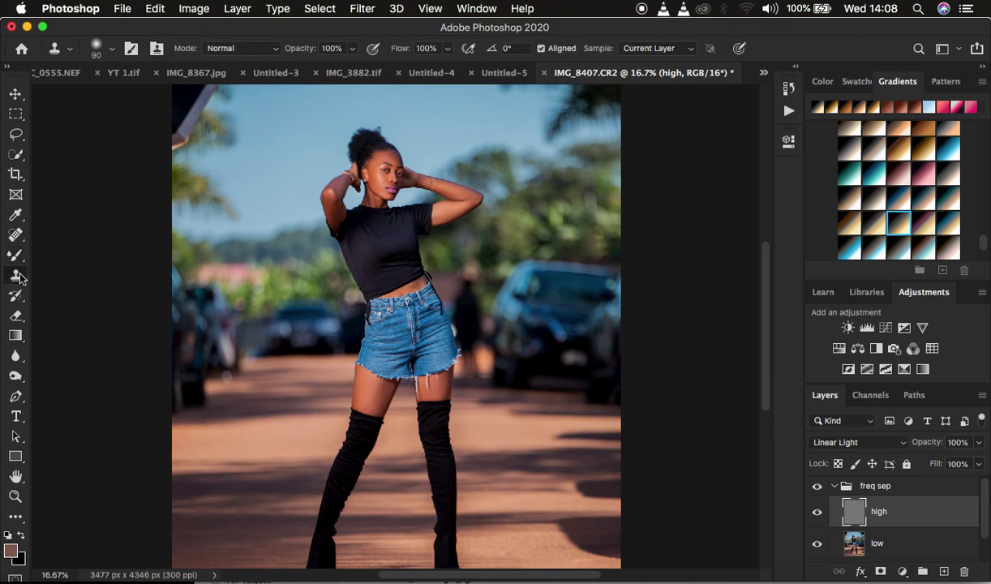
click(113, 49)
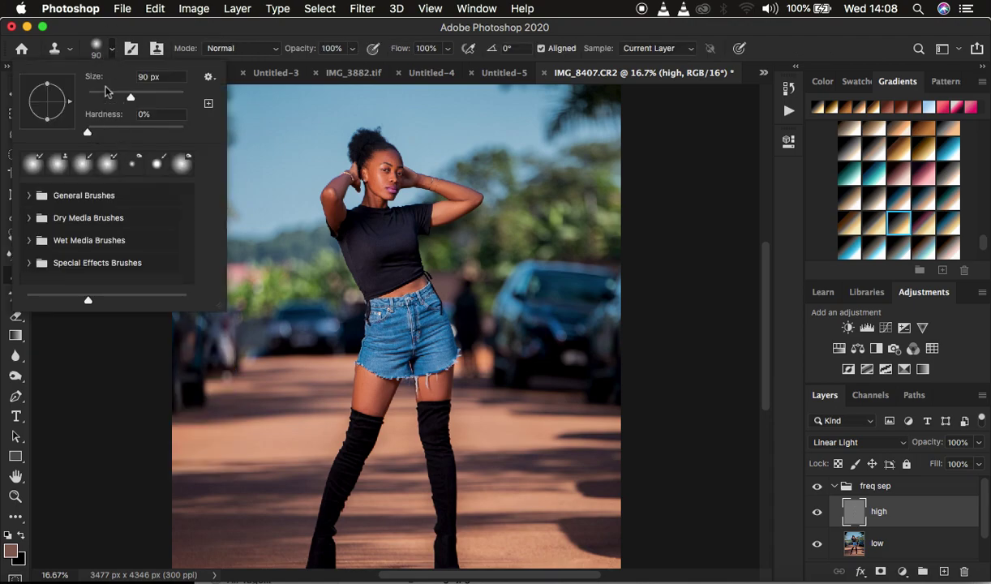
click(126, 54)
click(224, 48)
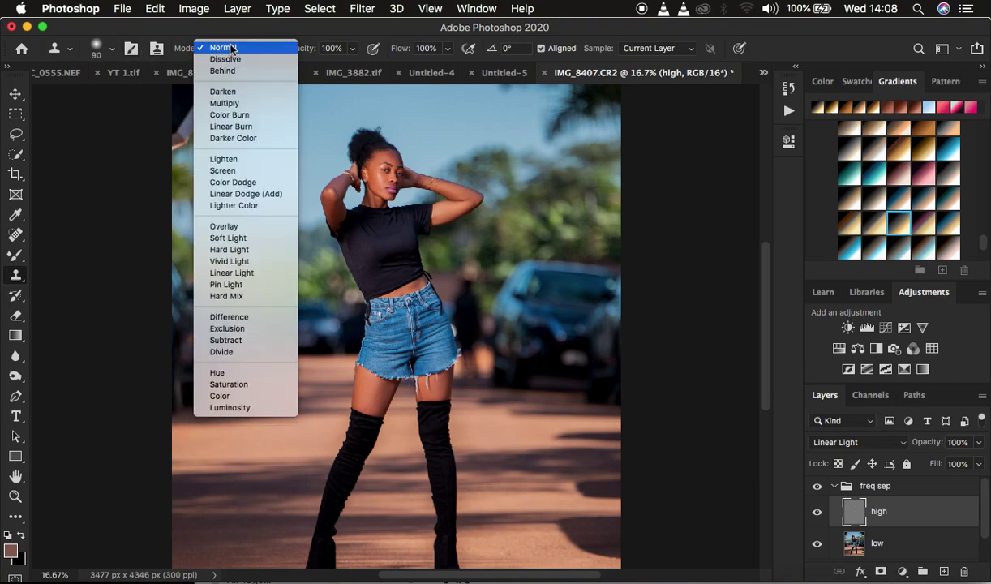
click(224, 45)
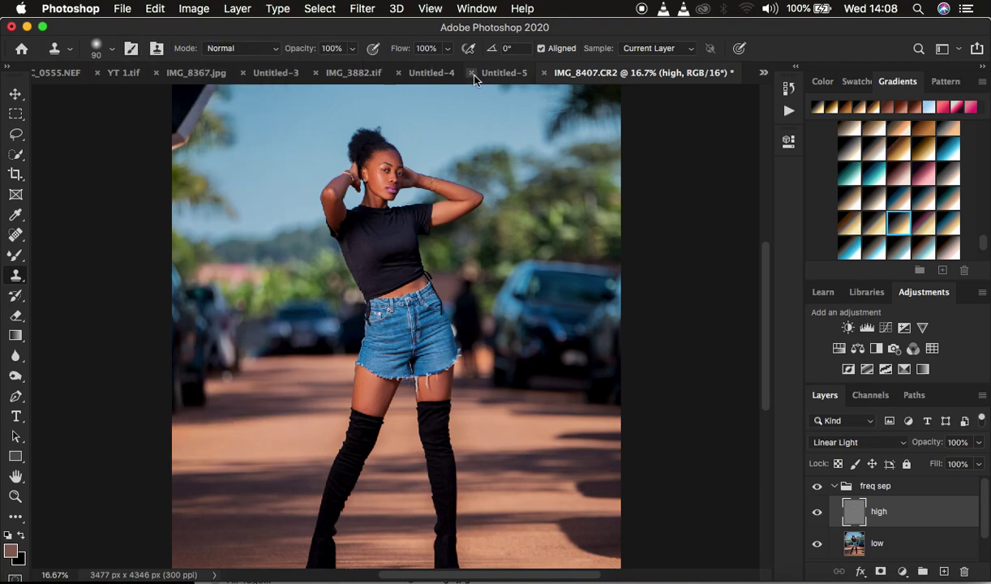
click(645, 52)
click(640, 50)
Reduce the Clone Stamp to 35 px and clone clean skin texture over the blemishes on the face in the high layer.
key(super+equal)
key(super+equal)
key(super+equal)
key(super+equal)
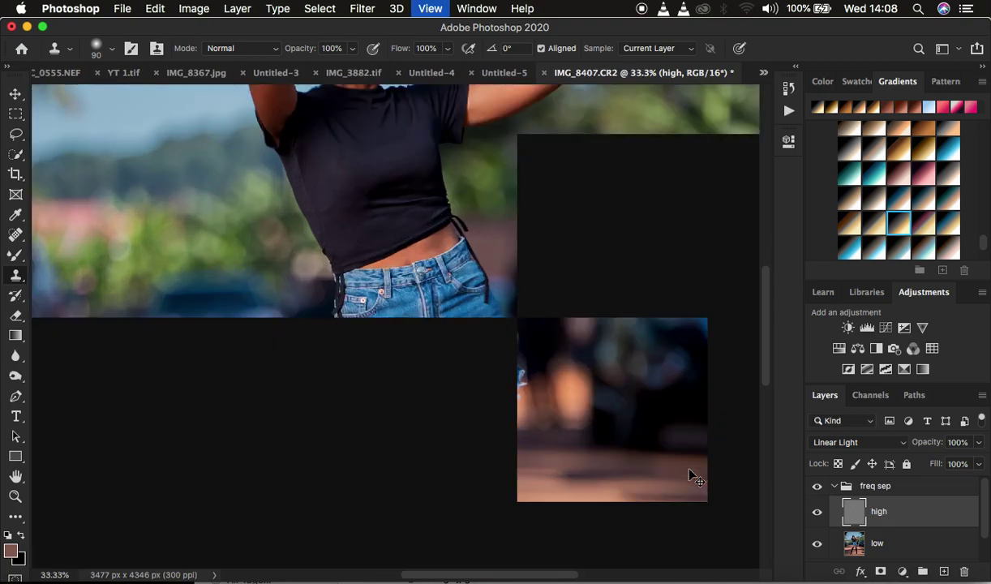
key(super+equal)
scroll(596, 309, up, 10)
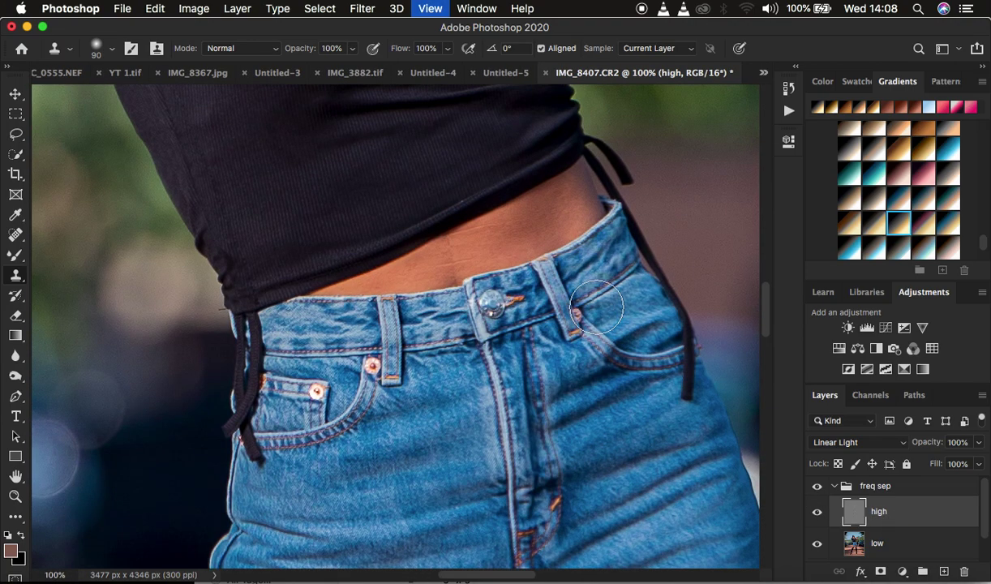
scroll(596, 307, up, 15)
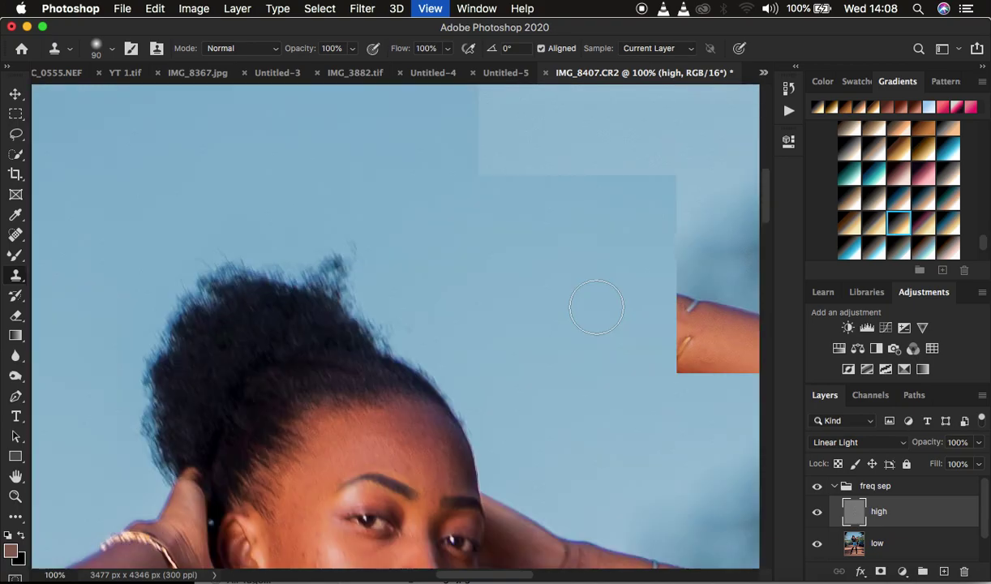
scroll(597, 307, down, 8)
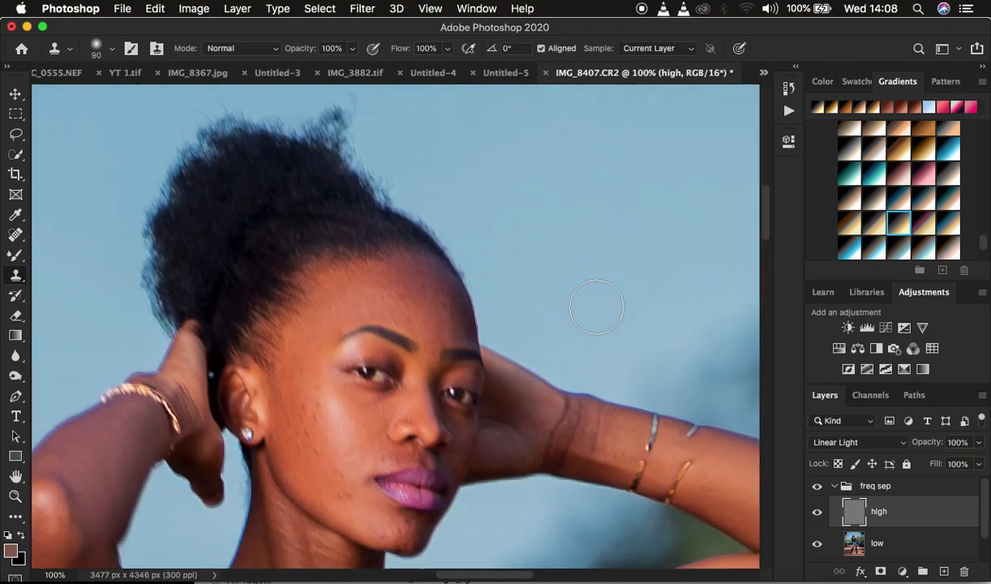
key(bracketleft)
key(bracketleft)
key(bracketleft)
key(bracketleft)
key(bracketleft)
key(bracketleft)
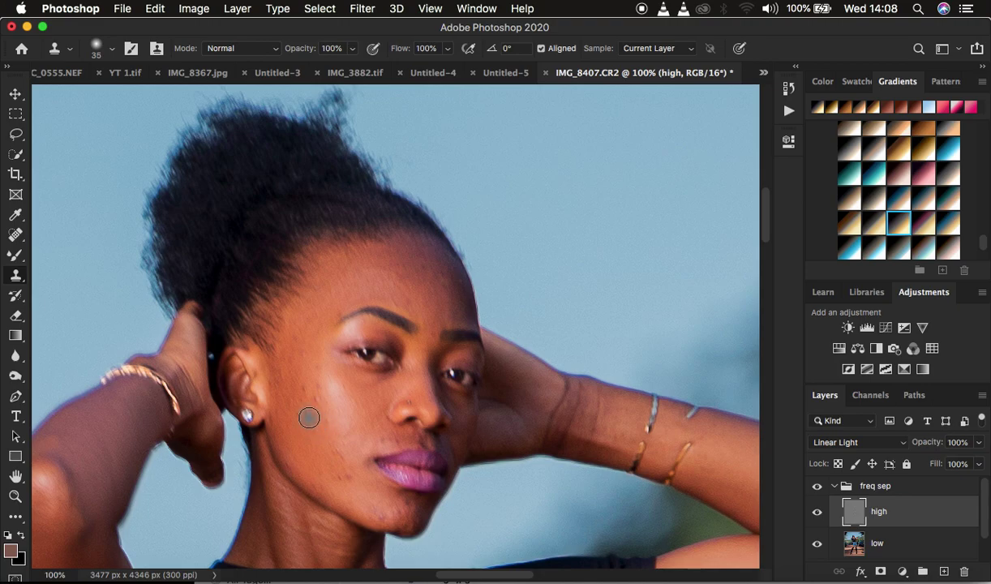
click(306, 415)
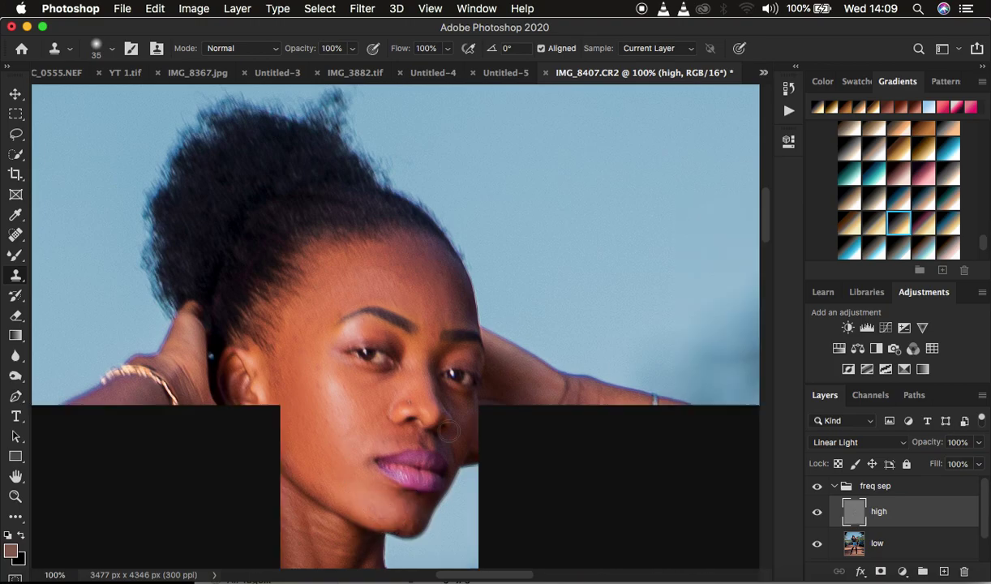
alt+click(321, 394)
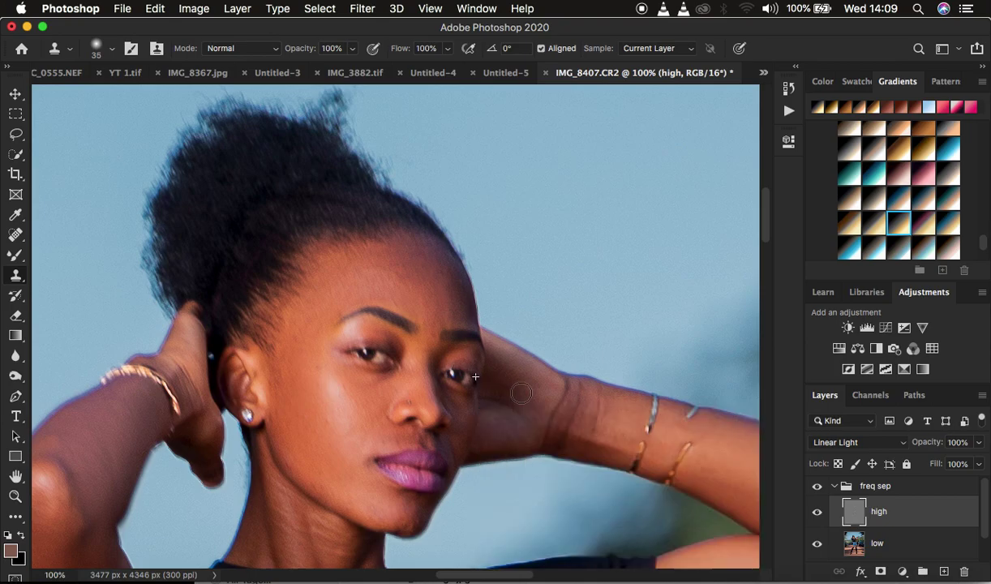
Clone clean skin texture over the marks on the bare thigh in the high layer with the 35 px brush.
key(super+minus)
key(super+minus)
key(super+minus)
key(super+minus)
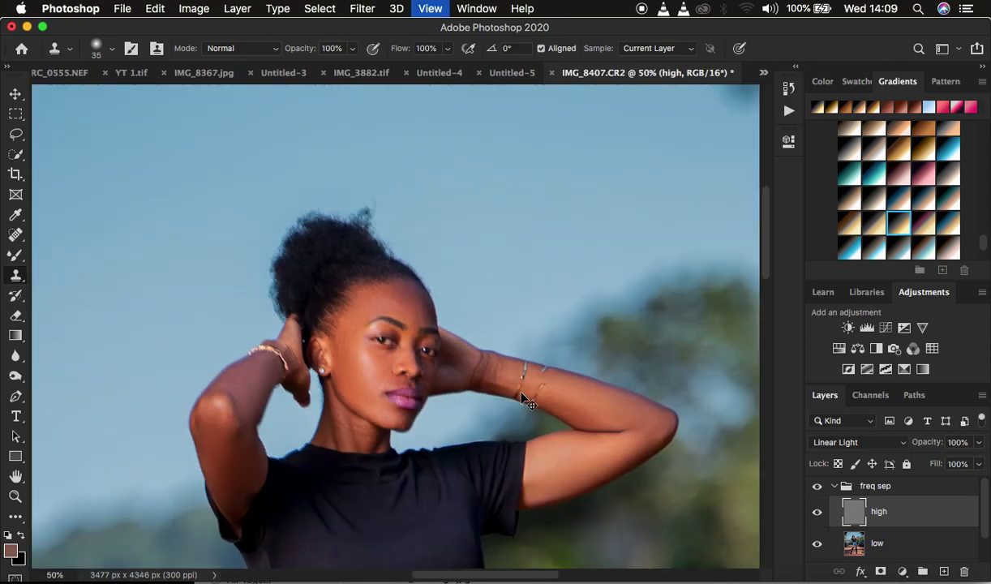
key(super+minus)
key(super+minus)
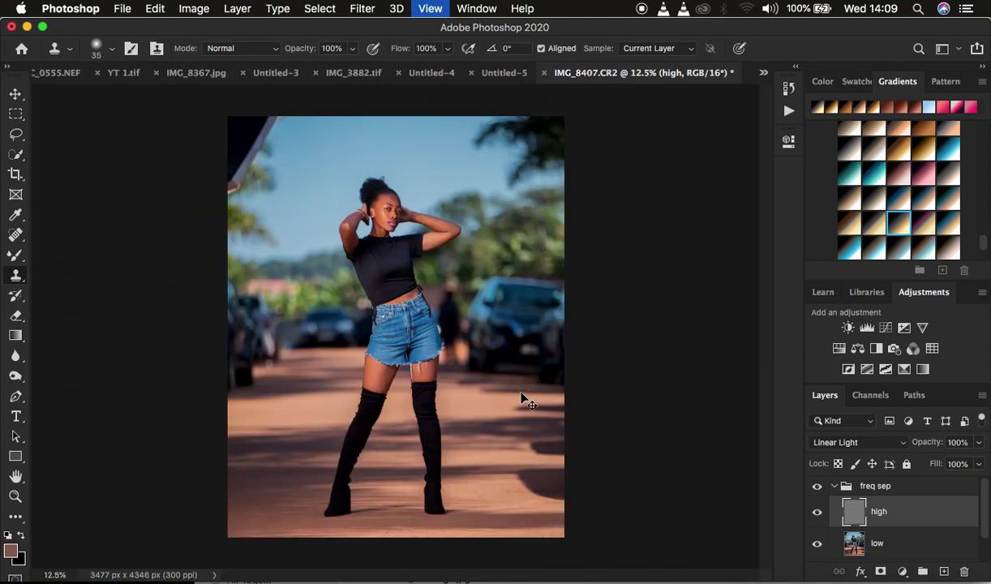
key(super+plus)
key(super+plus)
key(super+plus)
key(super+plus)
key(super+plus)
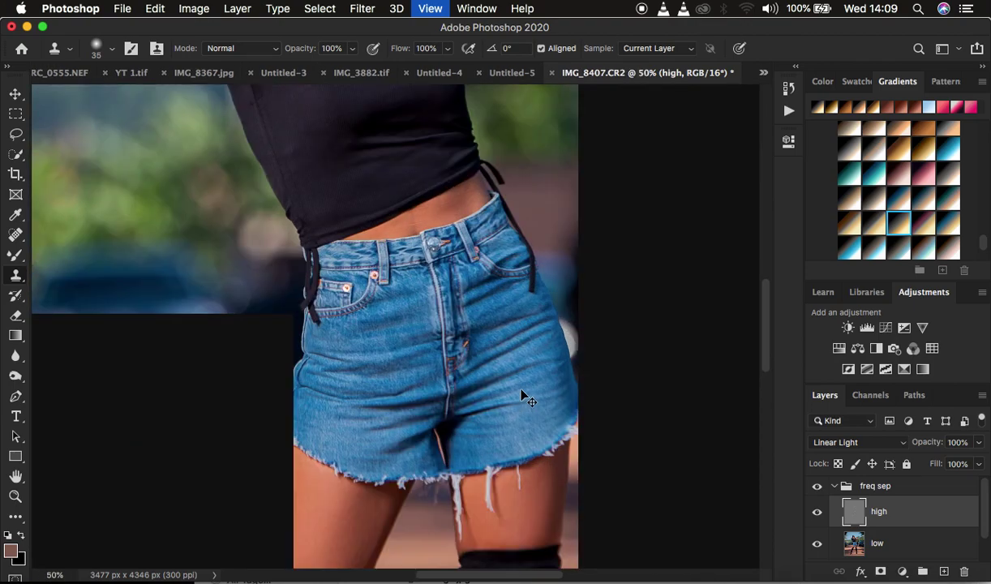
scroll(522, 390, down, 10)
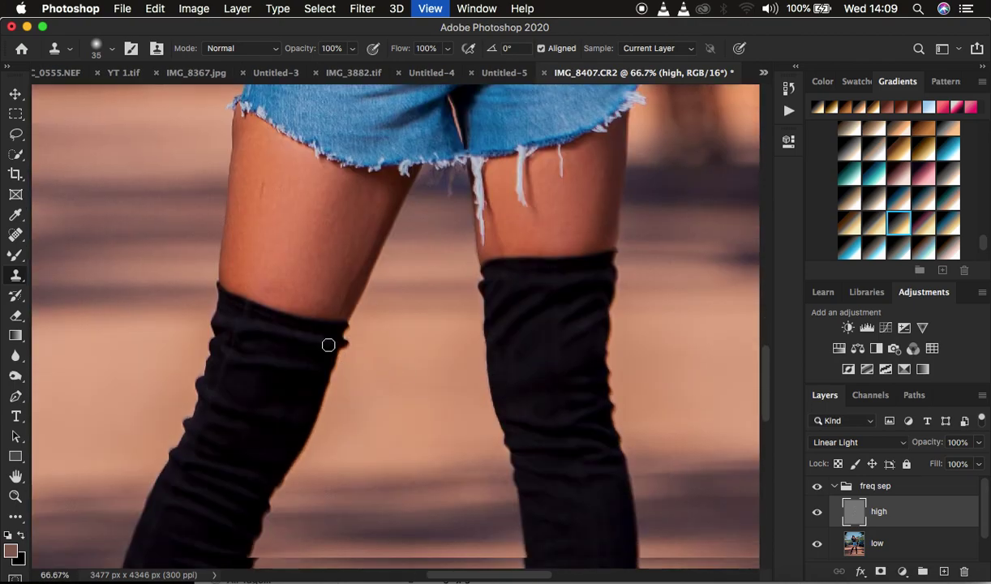
click(262, 186)
key(super+z)
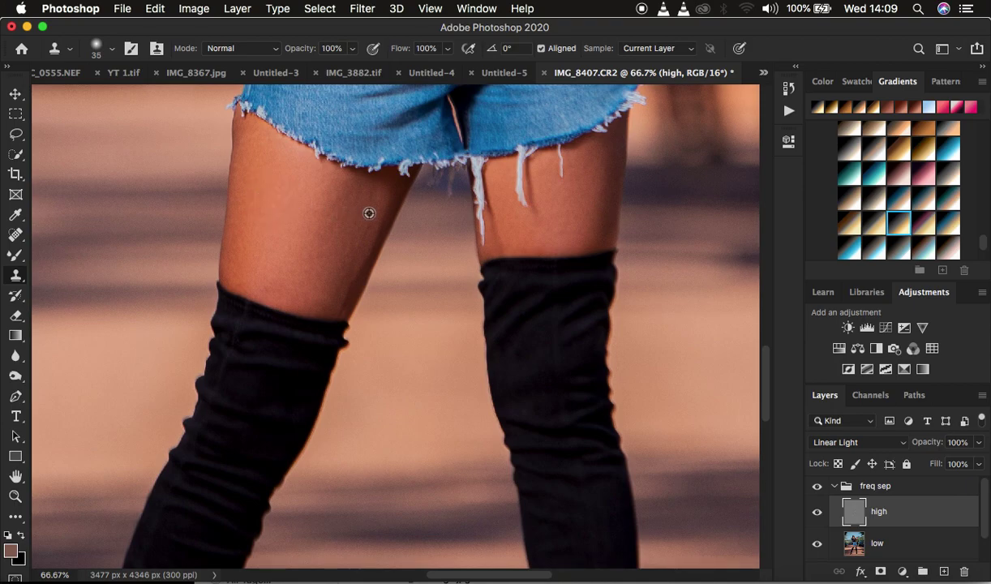
alt+click(364, 226)
View the whole figure and toggle the freq sep group's visibility to compare the image with and without the retouch.
key(super+minus)
key(super+minus)
key(super+minus)
key(super+minus)
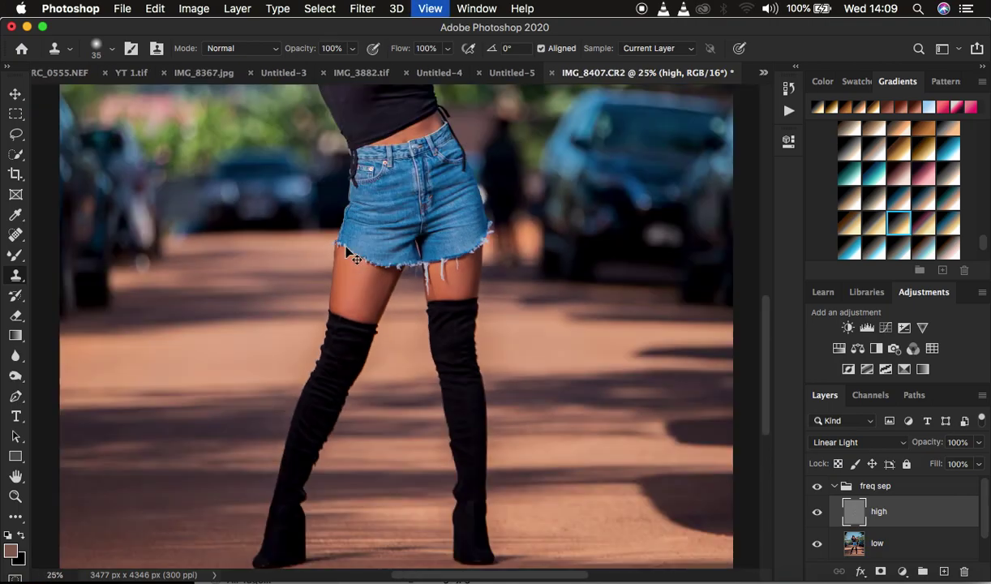
key(super+minus)
key(super+minus)
key(super+minus)
key(super+plus)
key(super+plus)
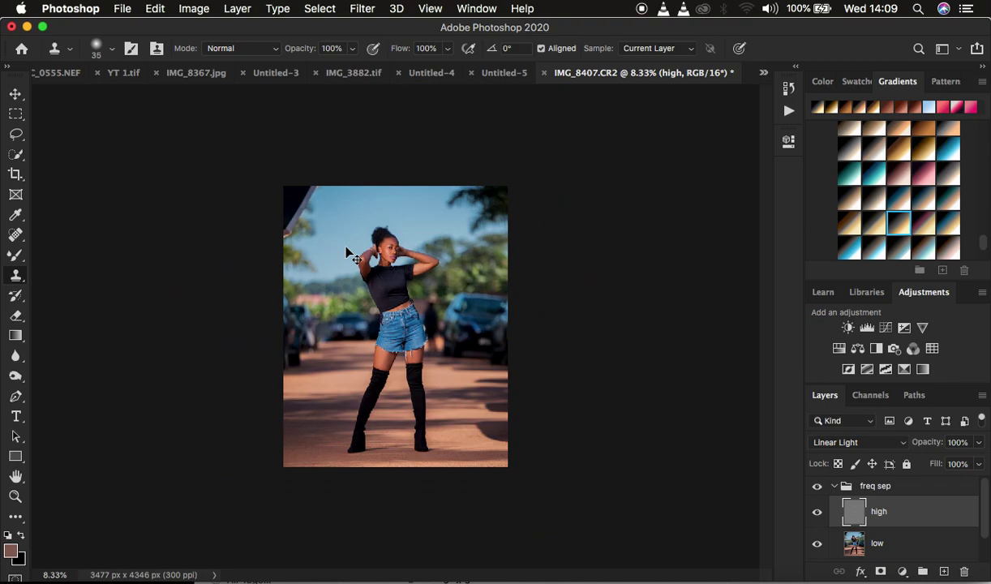
click(816, 488)
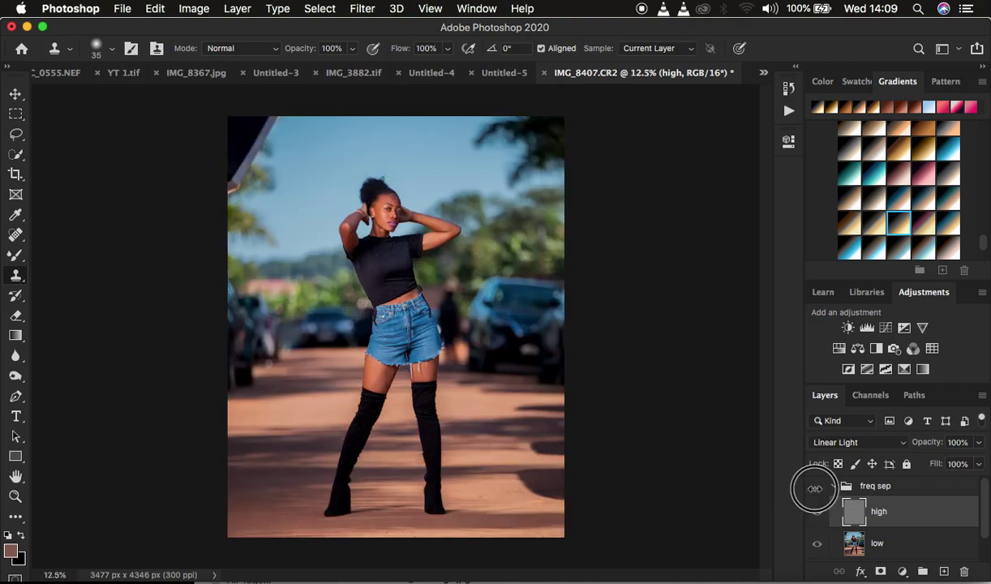
Collapse the freq sep group and, on merged Layer 1 above it, clone palm foliage over the dark roof corner with a 1100 px brush.
click(834, 489)
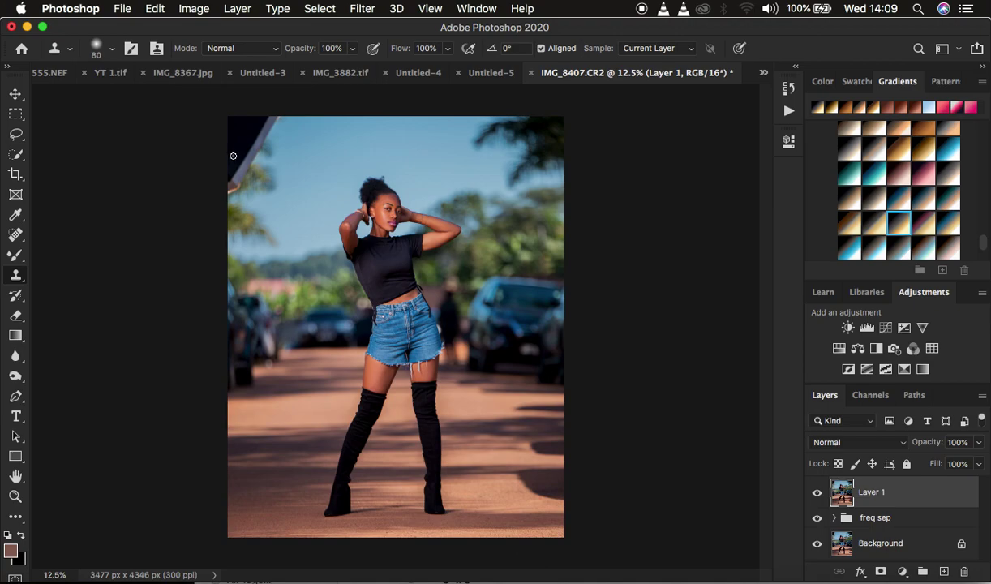
key(bracketright)
key(bracketright)
key(bracketright)
key(bracketright)
key(bracketright)
key(bracketright)
key(bracketright)
key(bracketright)
key(bracketright)
key(bracketright)
key(bracketright)
key(bracketright)
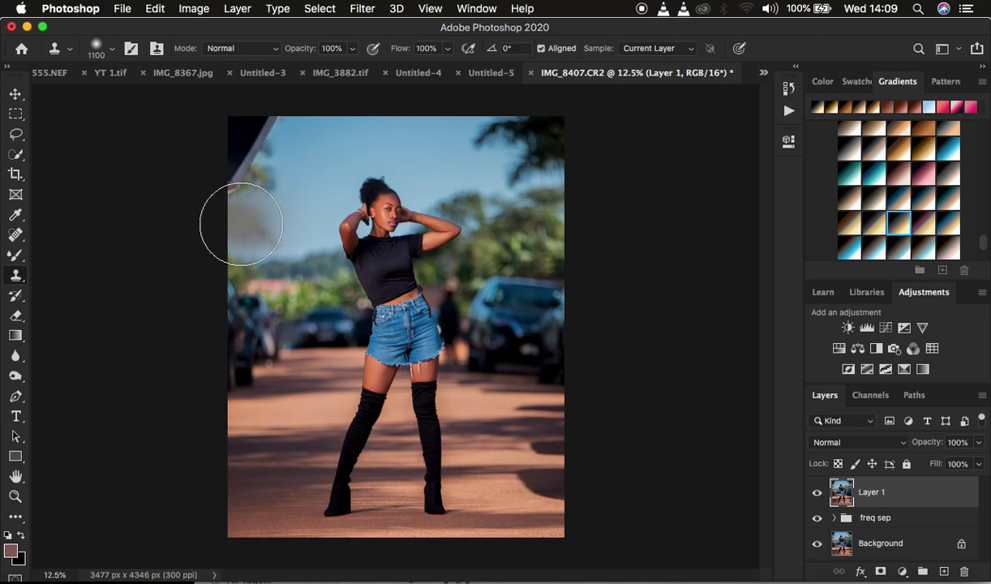
alt+click(237, 228)
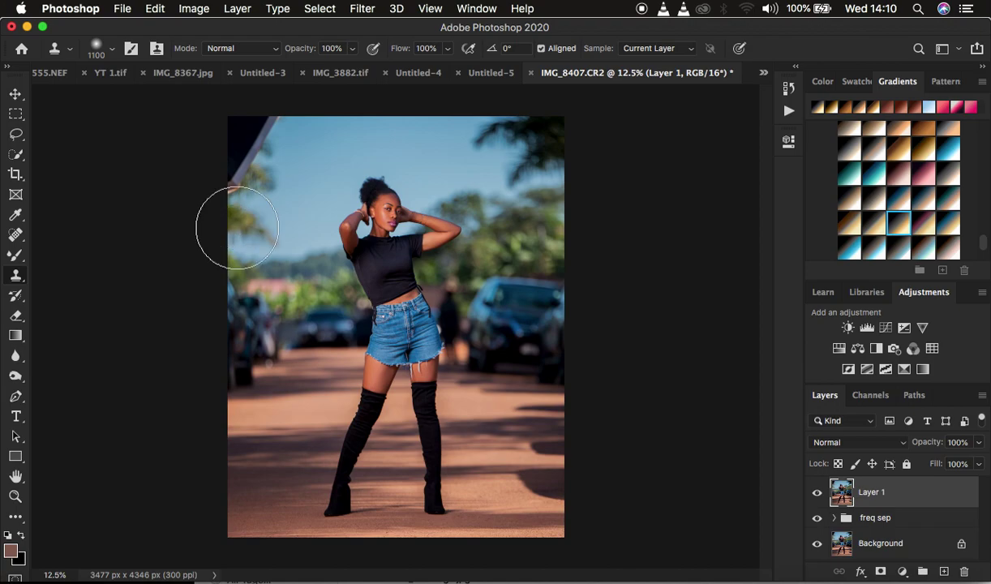
drag(243, 156, 302, 158)
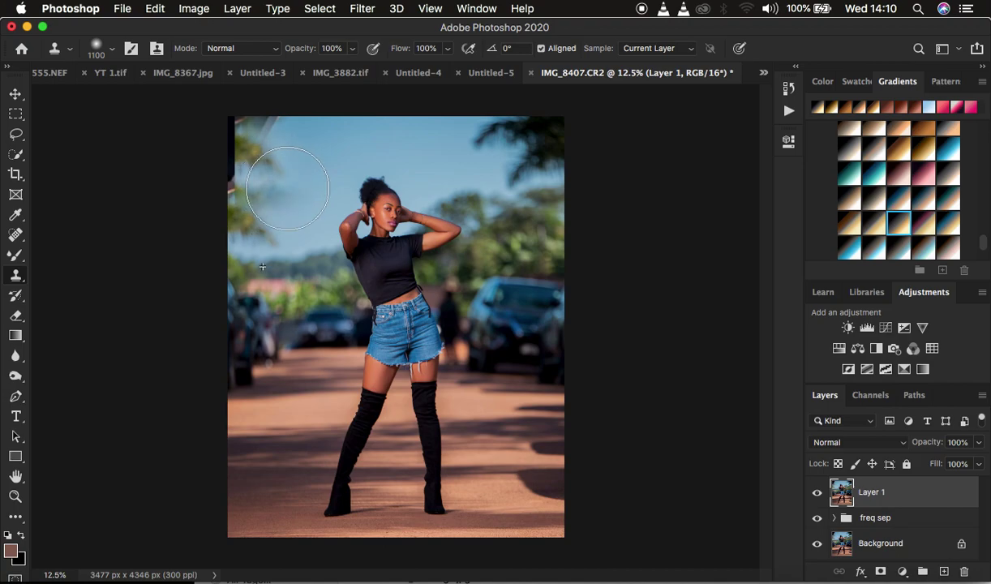
Reduce the Clone Stamp to 600 px and cover the leftover roof edges beside the palm with sky and foliage.
key(bracketleft)
key(bracketleft)
key(bracketleft)
key(bracketleft)
key(bracketleft)
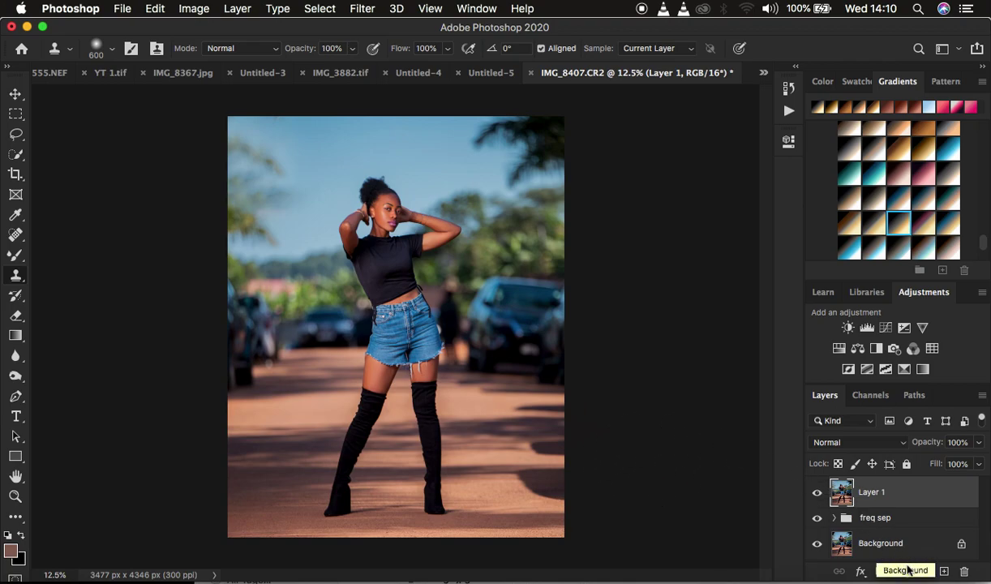
Add a Brightness/Contrast adjustment layer above Layer 1 and set its contrast to 12.
click(904, 573)
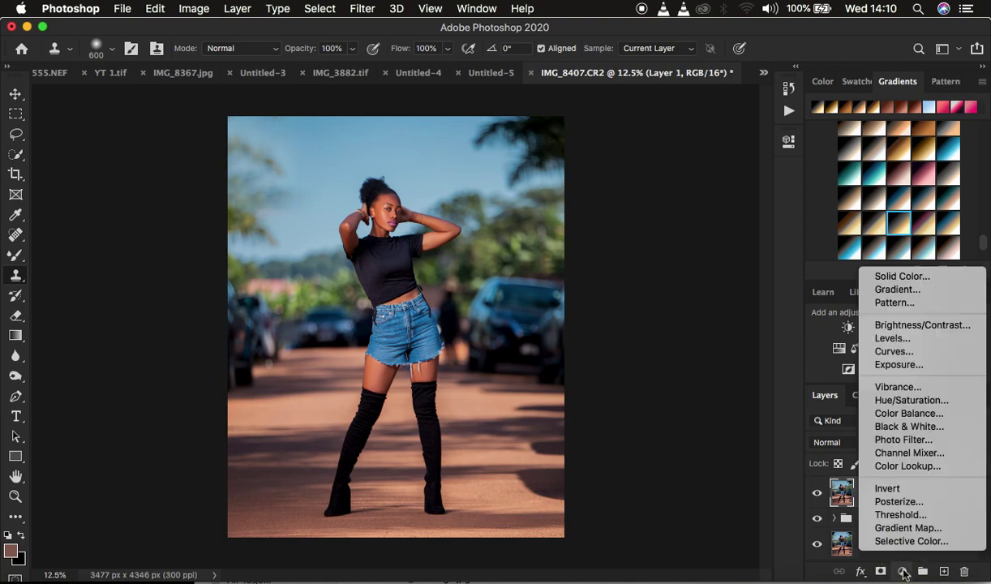
click(916, 325)
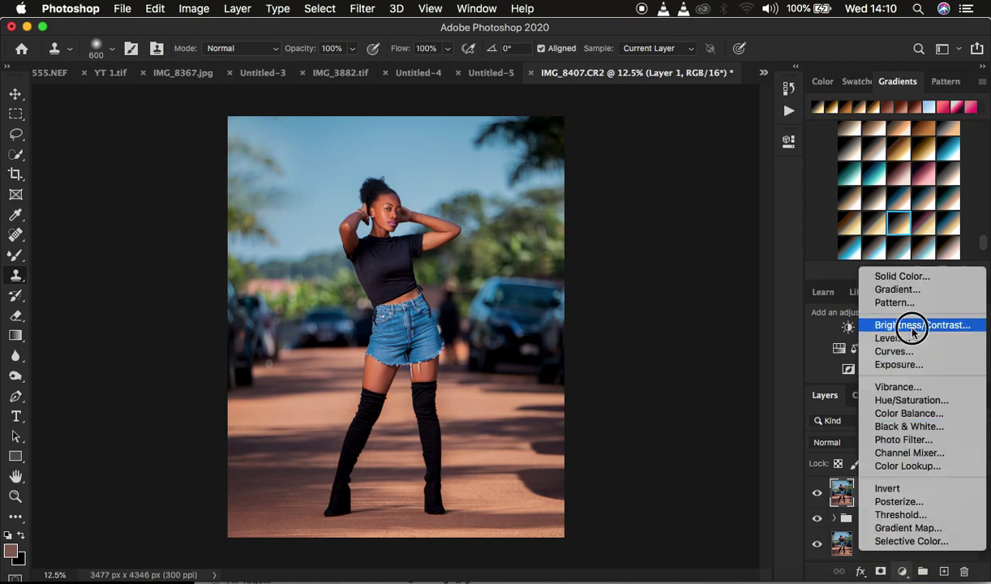
drag(658, 259, 668, 259)
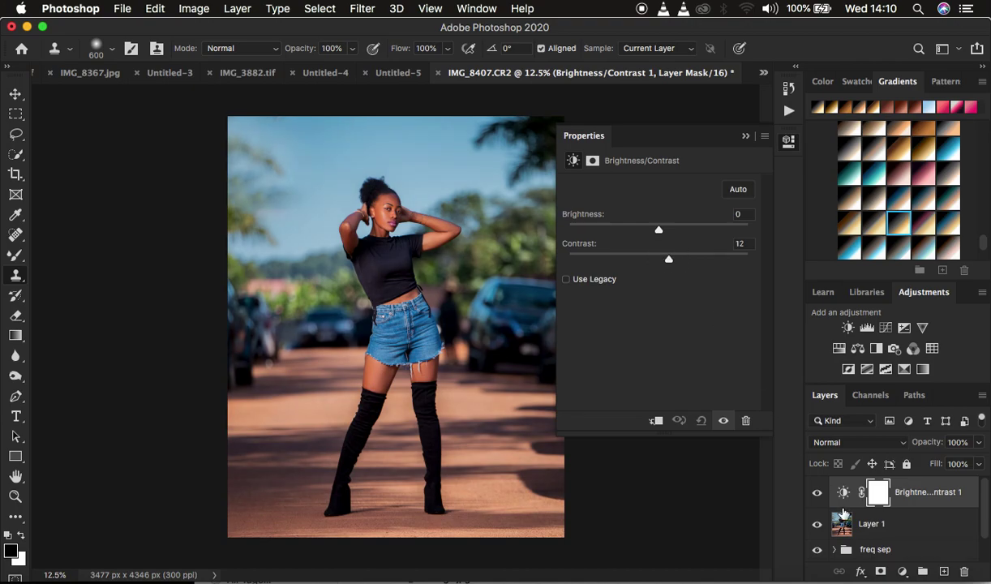
Add a Selective Color adjustment layer and set Black to +4% for the Blacks.
click(902, 572)
click(721, 387)
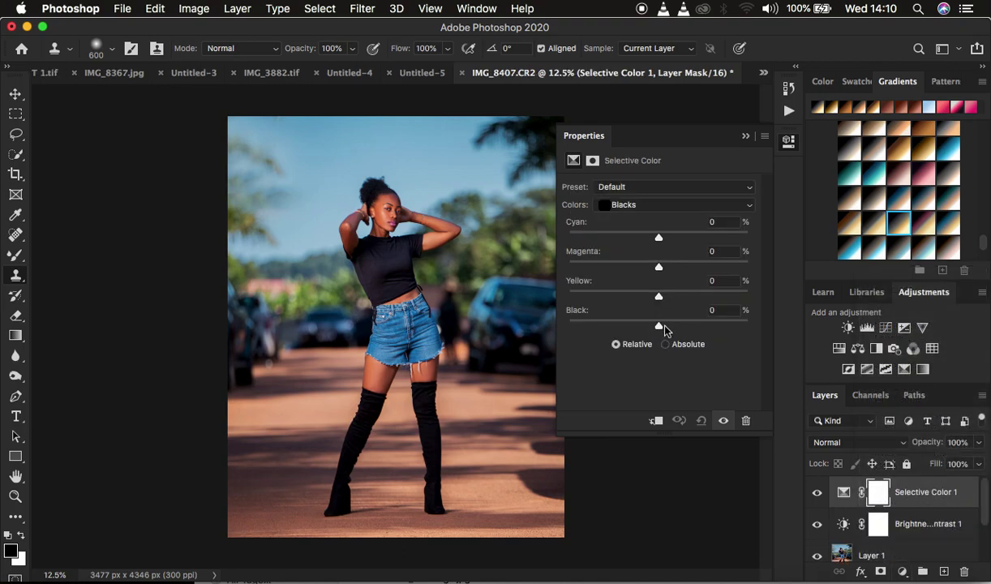
click(620, 204)
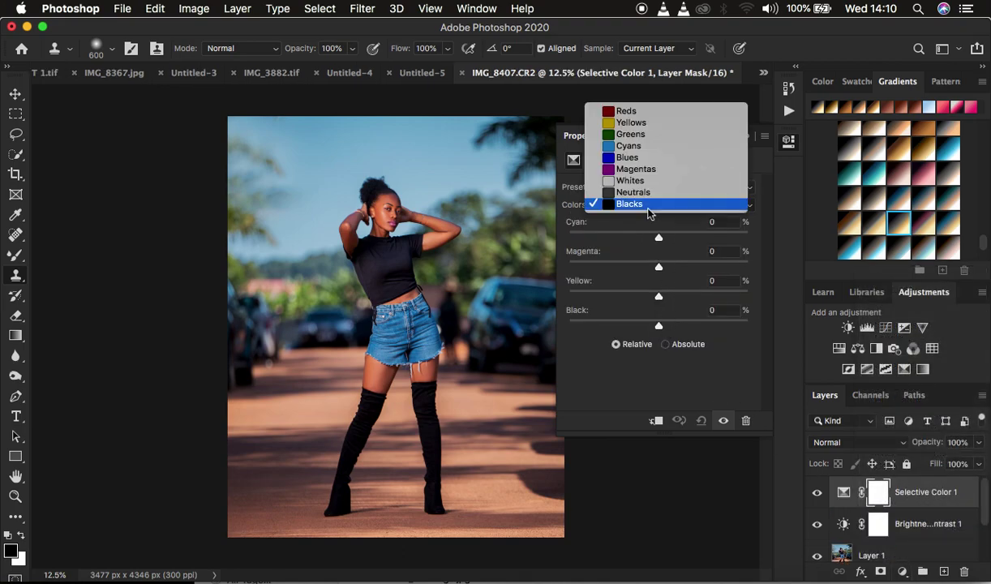
click(648, 212)
drag(658, 325, 661, 327)
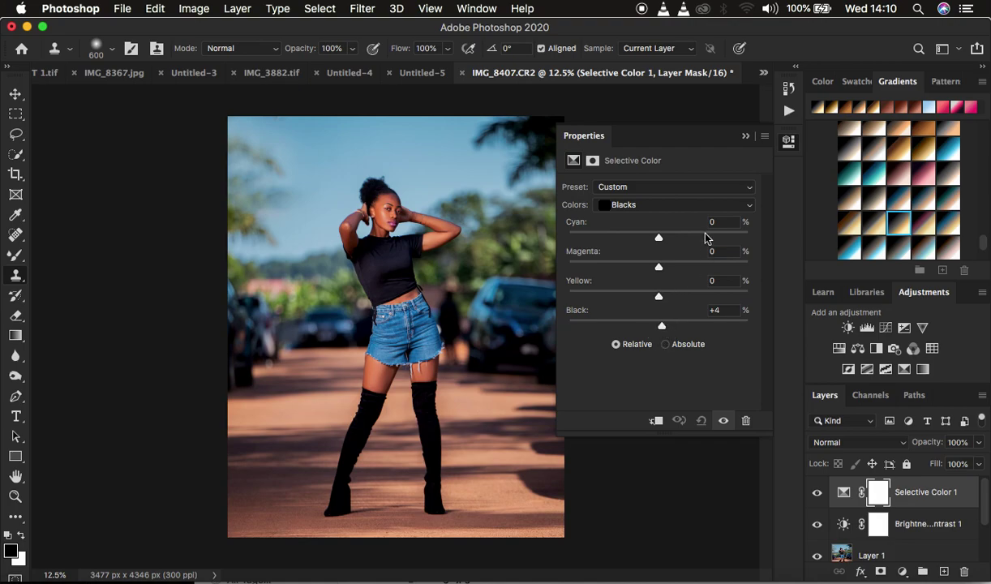
click(744, 138)
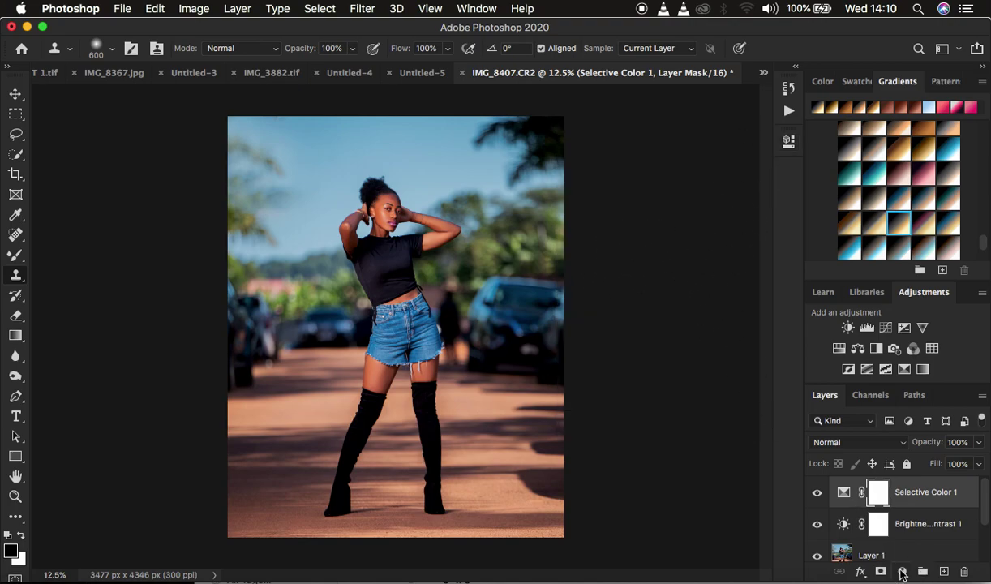
Add a Hue/Saturation adjustment layer with saturation at -88 and invert its mask to black.
click(902, 572)
click(772, 354)
drag(609, 273, 579, 272)
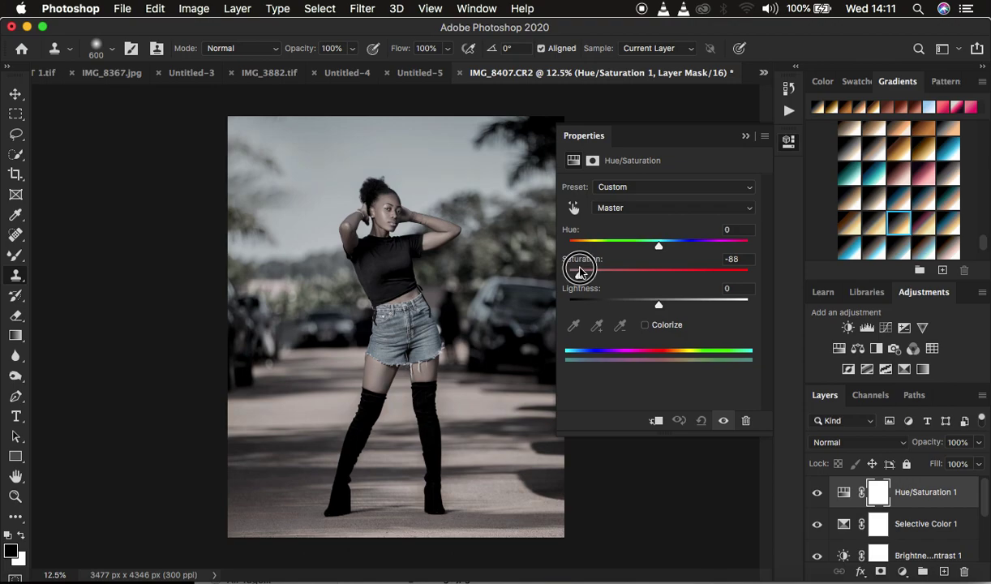
key(super+i)
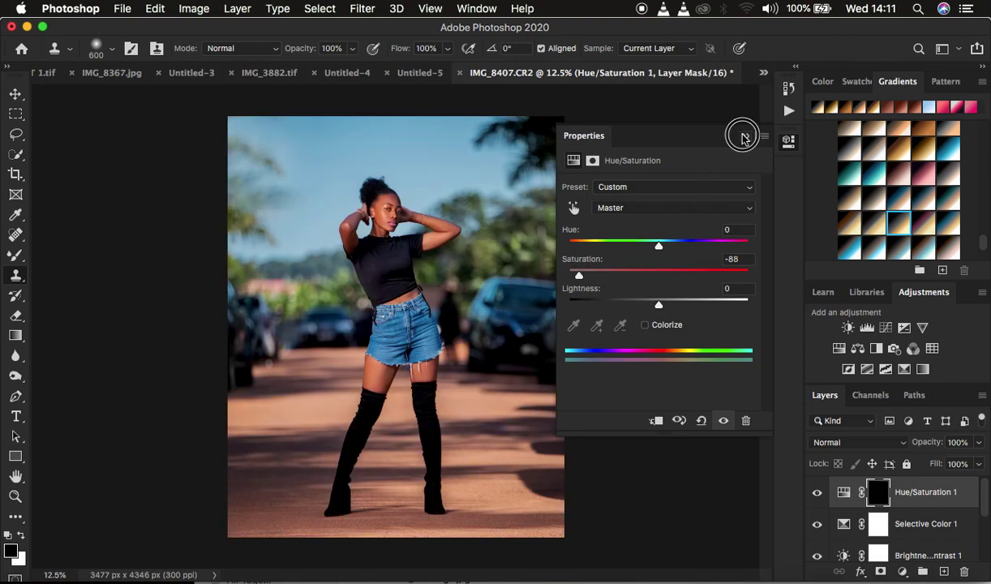
click(742, 136)
Switch from the Clone Stamp to the regular Brush tool and make white the foreground color.
click(15, 257)
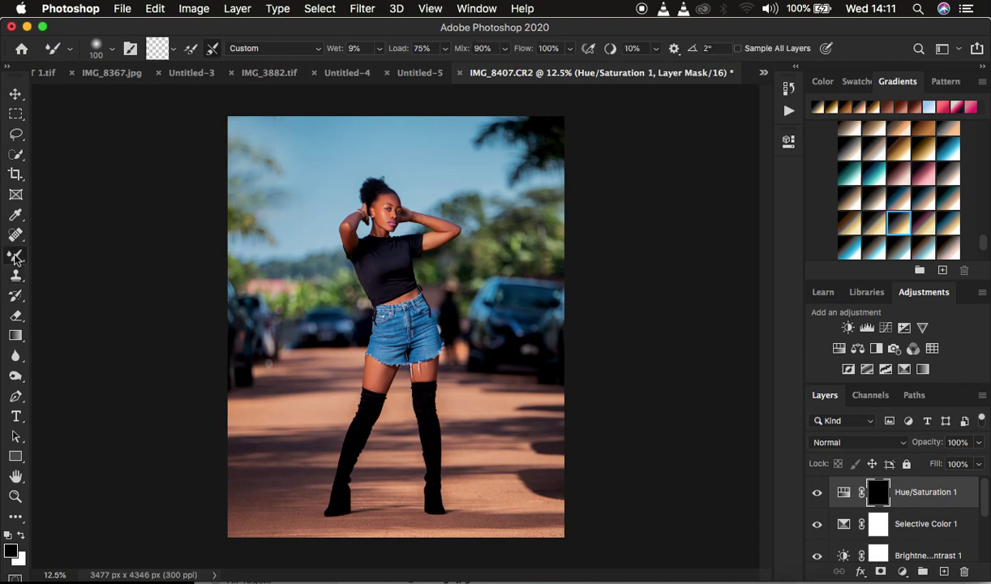
right_click(15, 257)
click(89, 256)
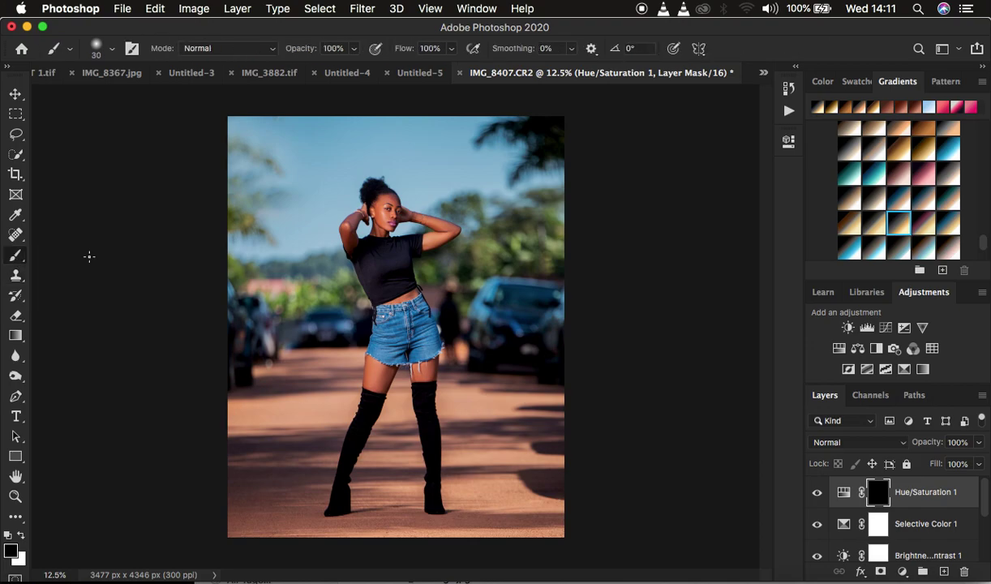
click(112, 48)
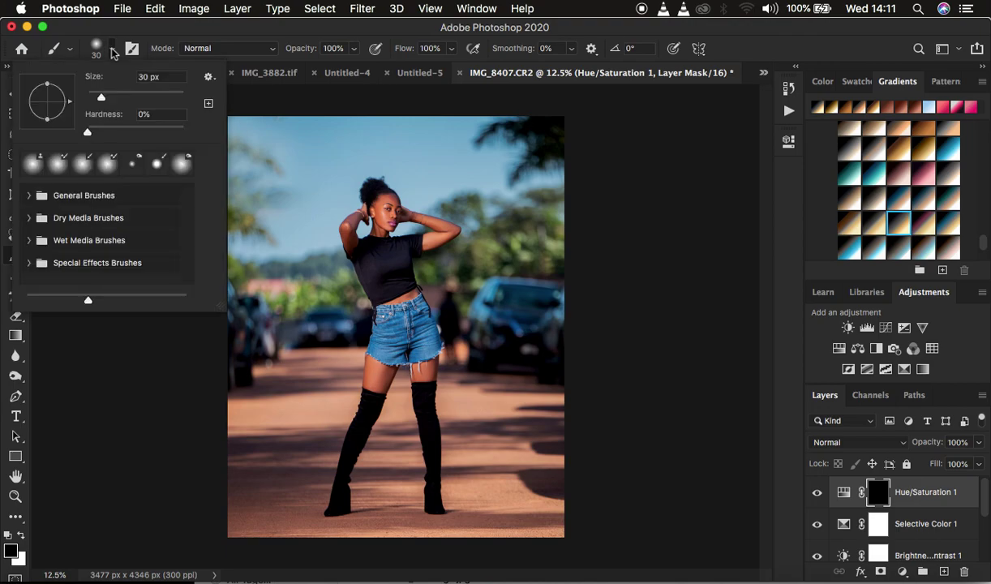
click(119, 49)
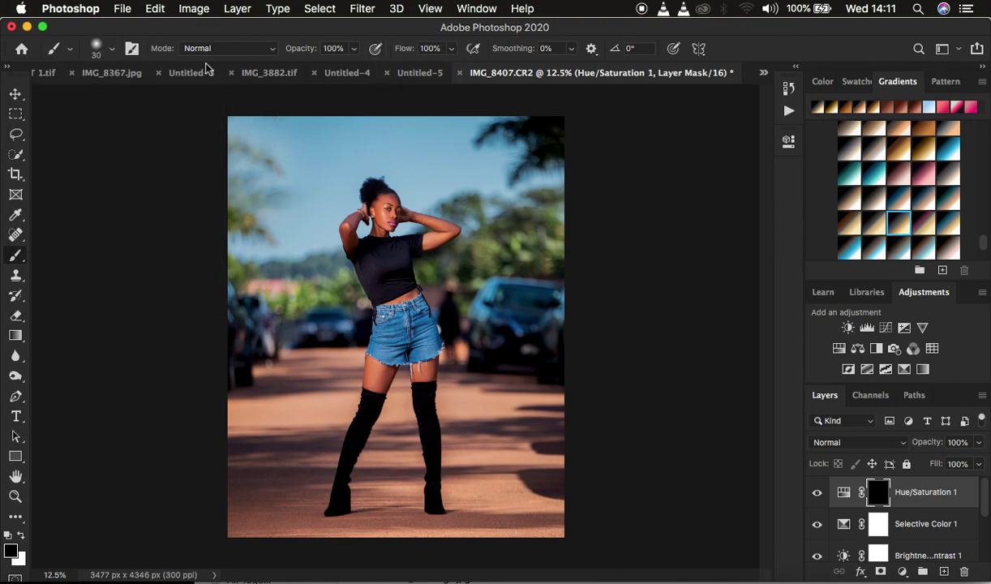
click(21, 535)
Reduce the brush to 9 px and paint white on the Hue/Saturation 1 mask over the whites of both eyes.
key(super+equal)
key(super+equal)
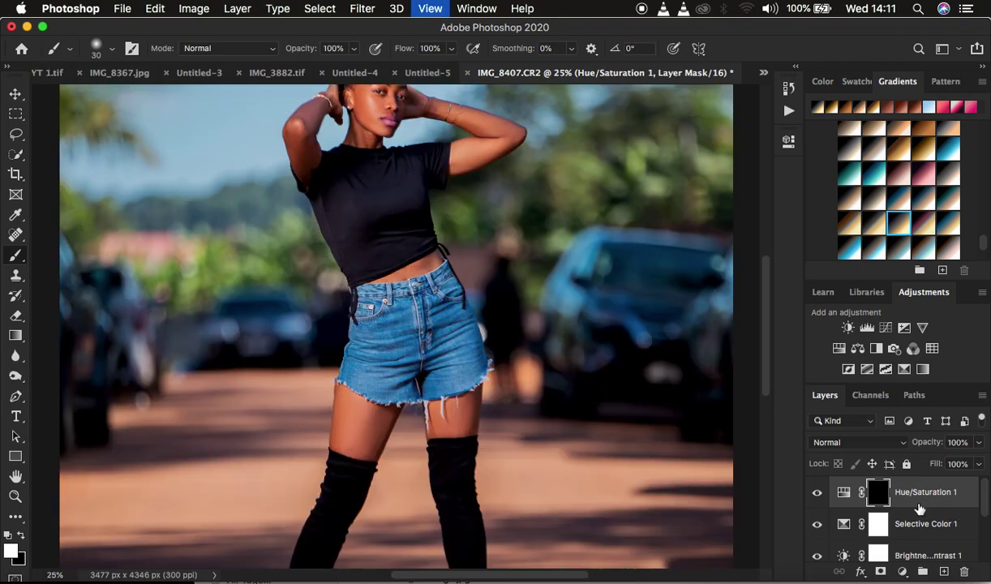
key(super+equal)
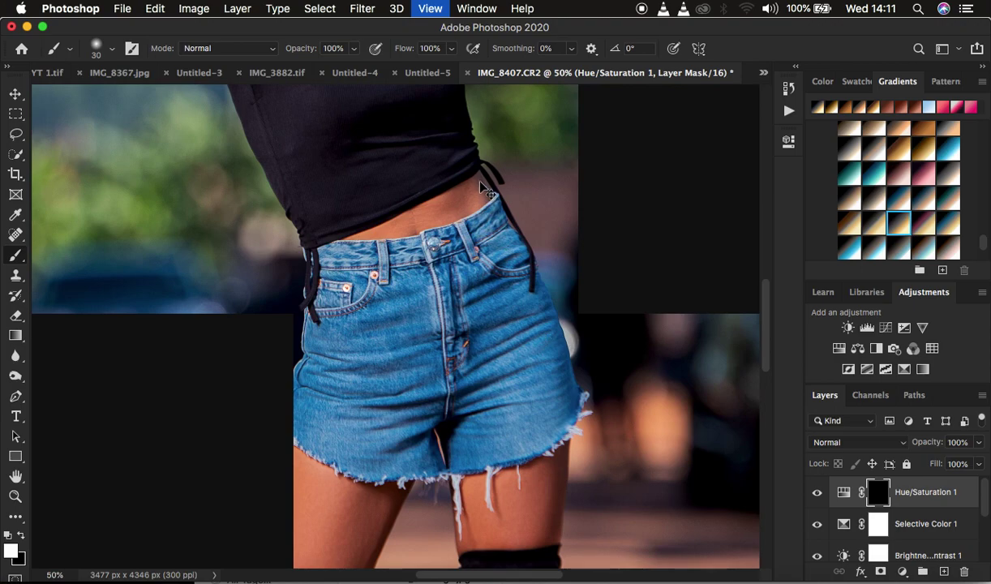
key(super+equal)
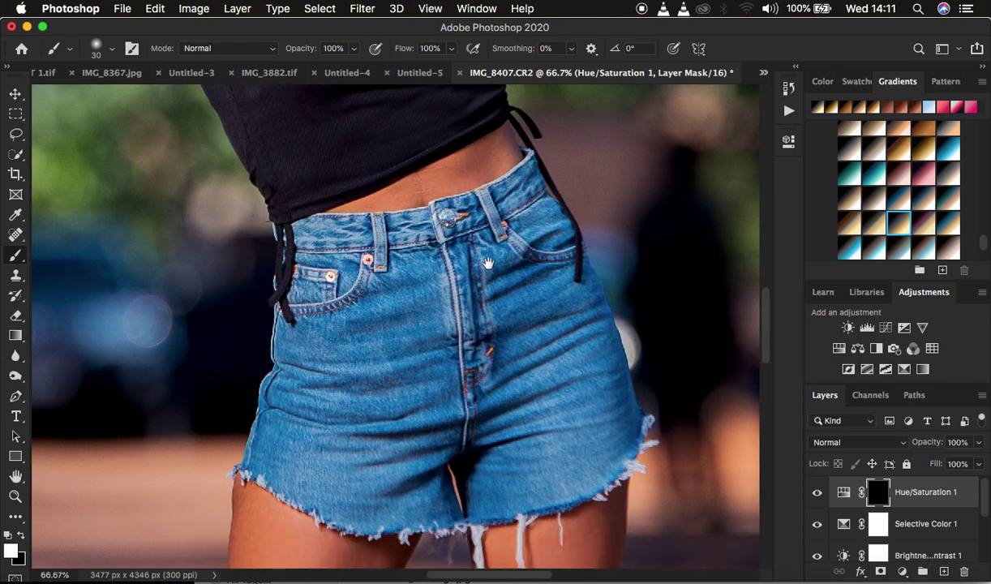
scroll(472, 171, up, 5)
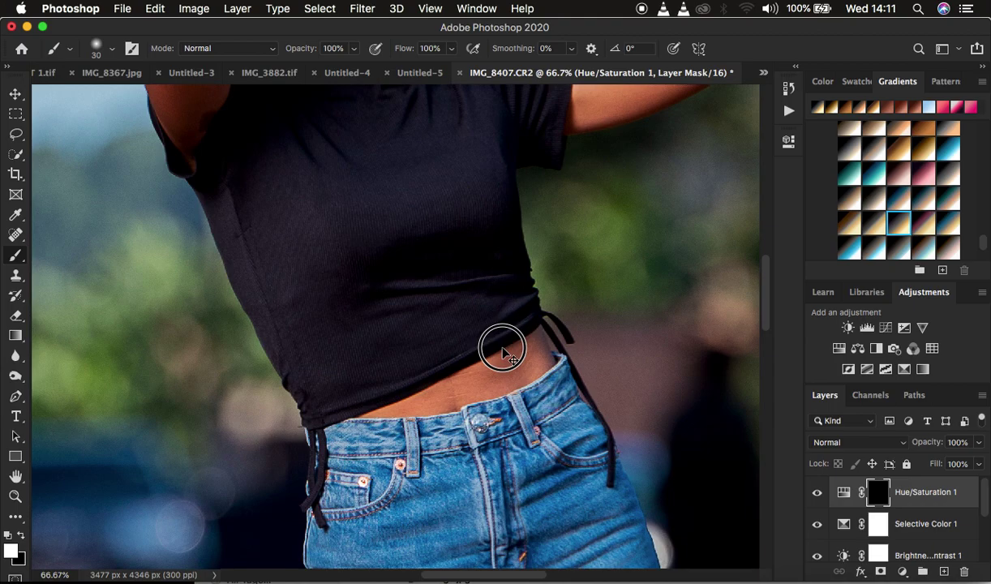
scroll(487, 214, up, 5)
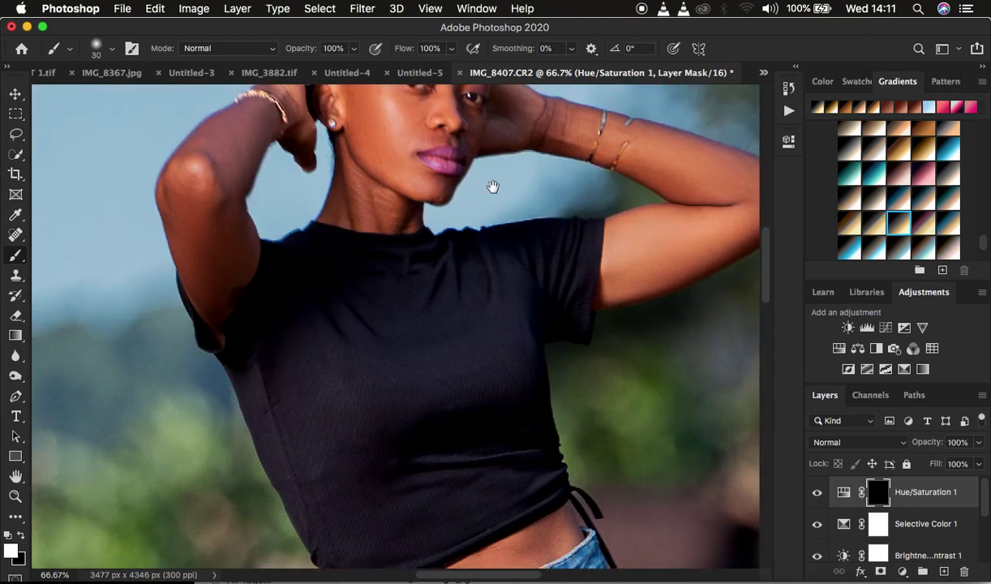
scroll(489, 296, up, 4)
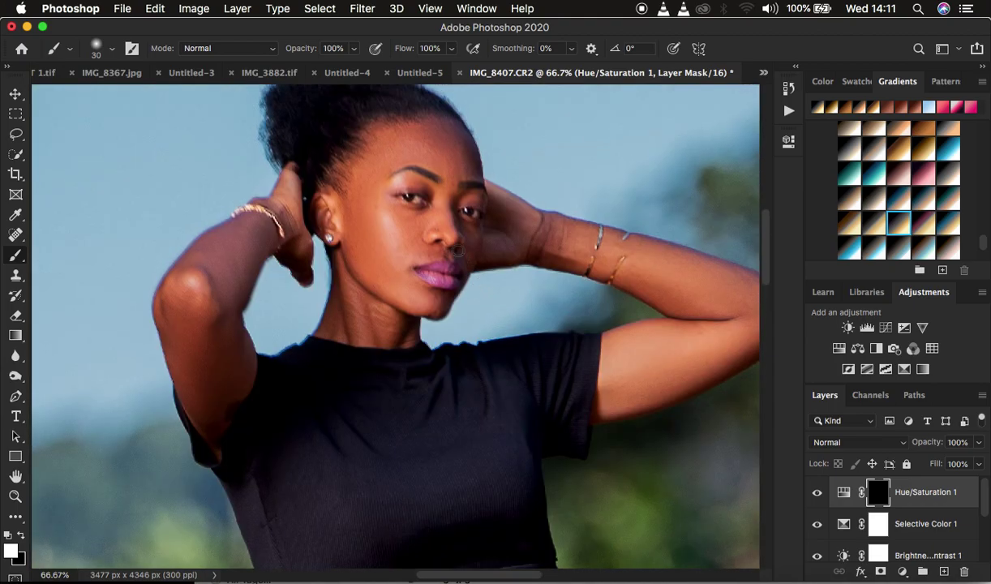
key(super+plus)
key(super+plus)
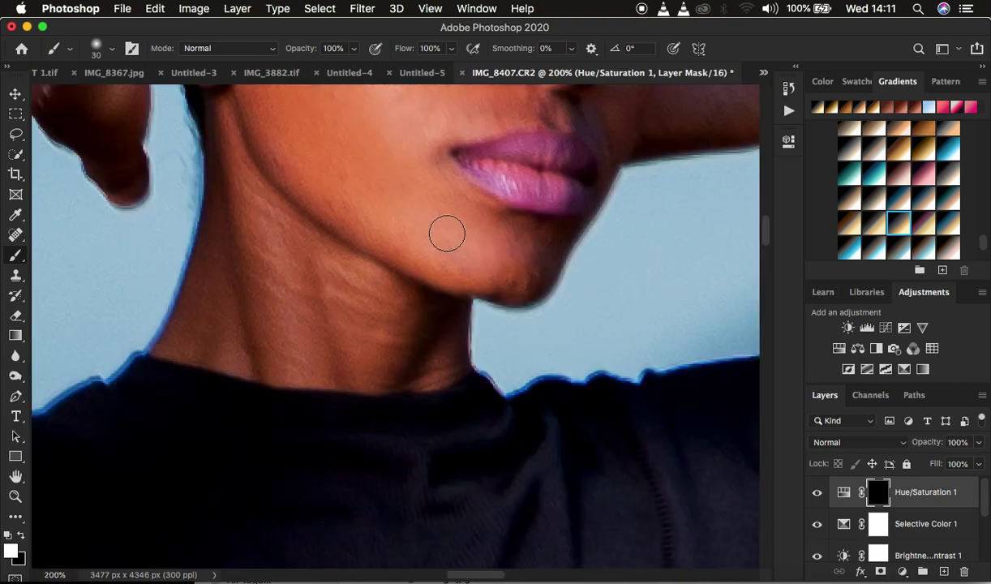
drag(543, 151, 531, 332)
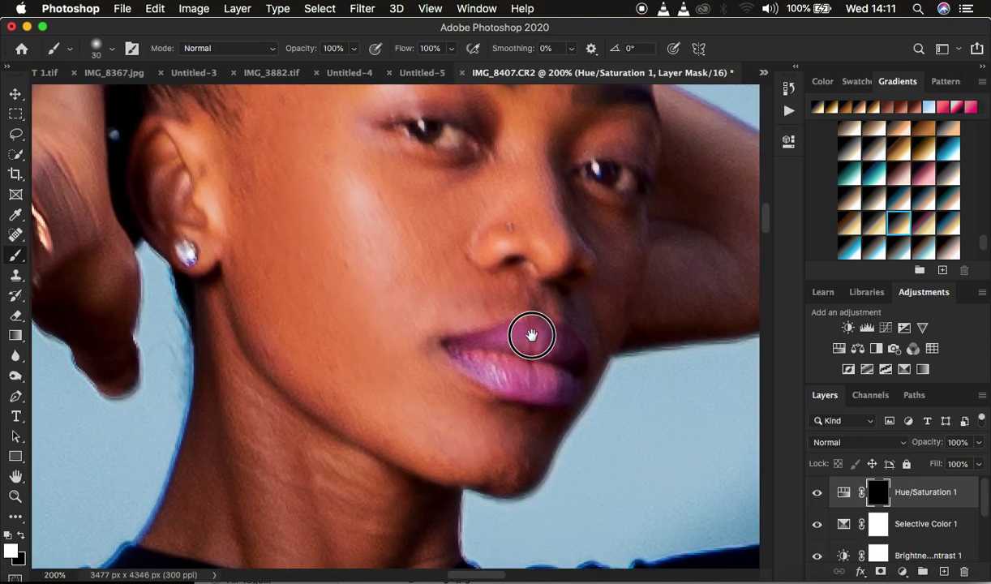
key(bracketleft)
key(bracketleft)
key(bracketleft)
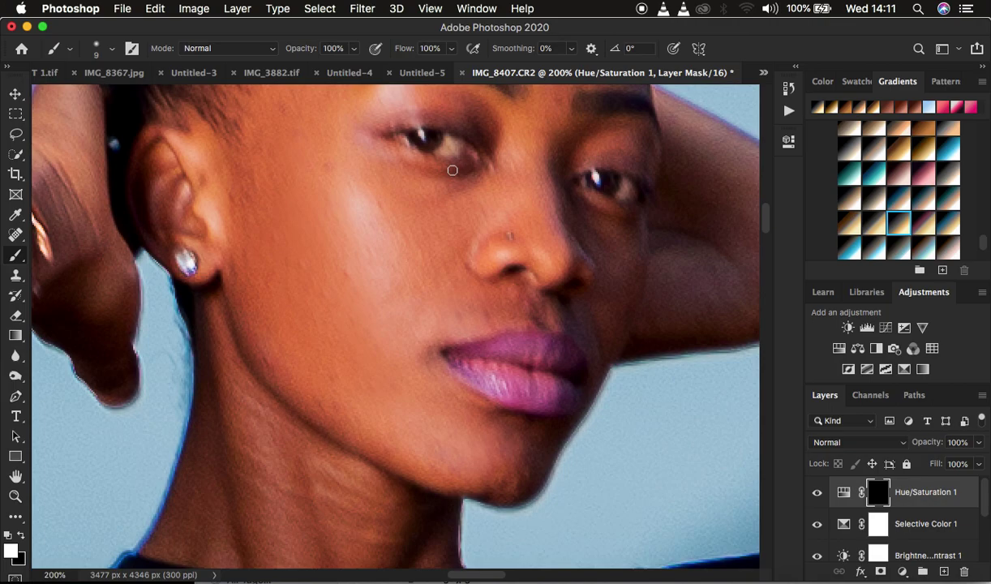
mouse_move(446, 141)
mouse_down()
mouse_move(444, 151)
mouse_move(451, 147)
mouse_move(406, 133)
mouse_move(452, 142)
mouse_move(434, 136)
mouse_up()
mouse_move(594, 180)
mouse_down()
mouse_move(609, 193)
mouse_move(601, 177)
mouse_up()
Review the retouched portrait as a whole.
key(super+minus)
key(super+minus)
key(super+minus)
key(super+minus)
key(super+minus)
key(super+minus)
key(super+minus)
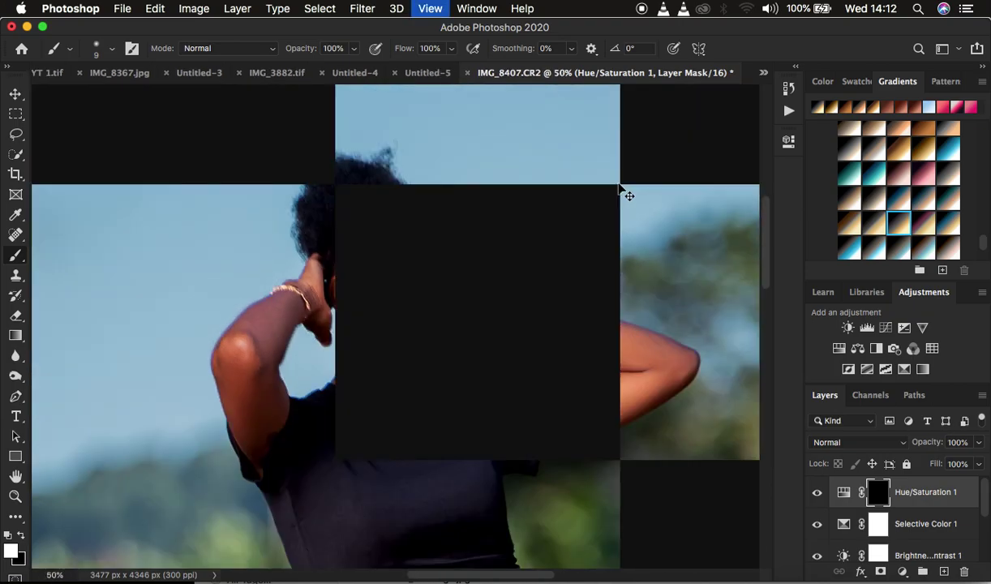
key(super+minus)
key(super+minus)
key(super+minus)
key(super+minus)
key(super+plus)
key(super+plus)
key(super+plus)
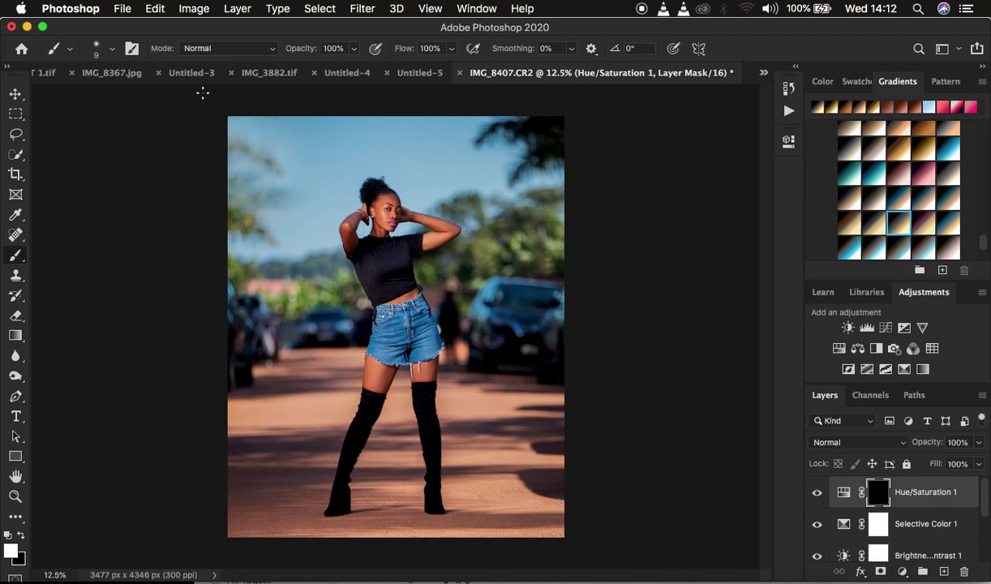
Configure a JPG export with Bicubic Sharper resampling and an embedded color profile, and close the export settings without exporting.
click(123, 9)
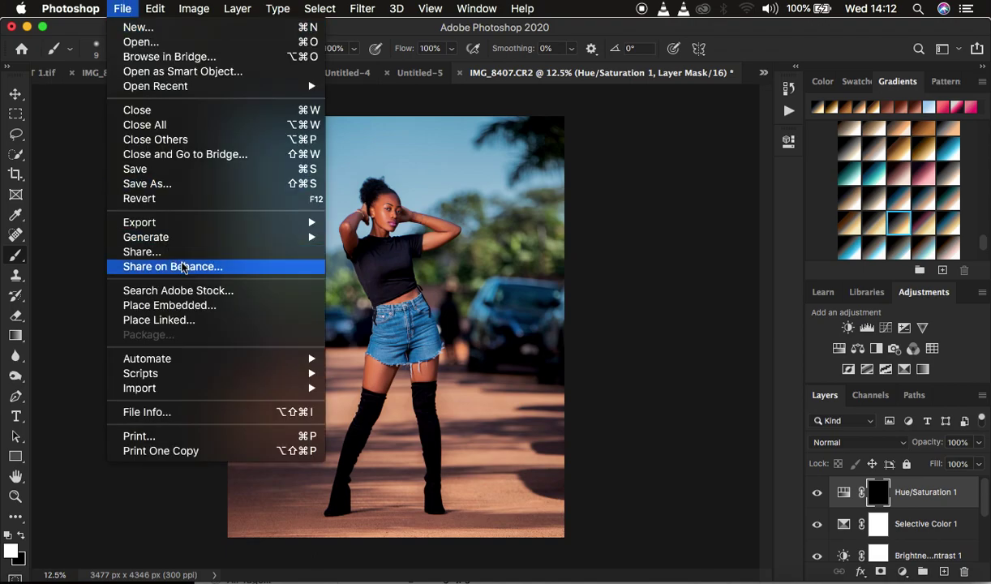
mouse_move(187, 227)
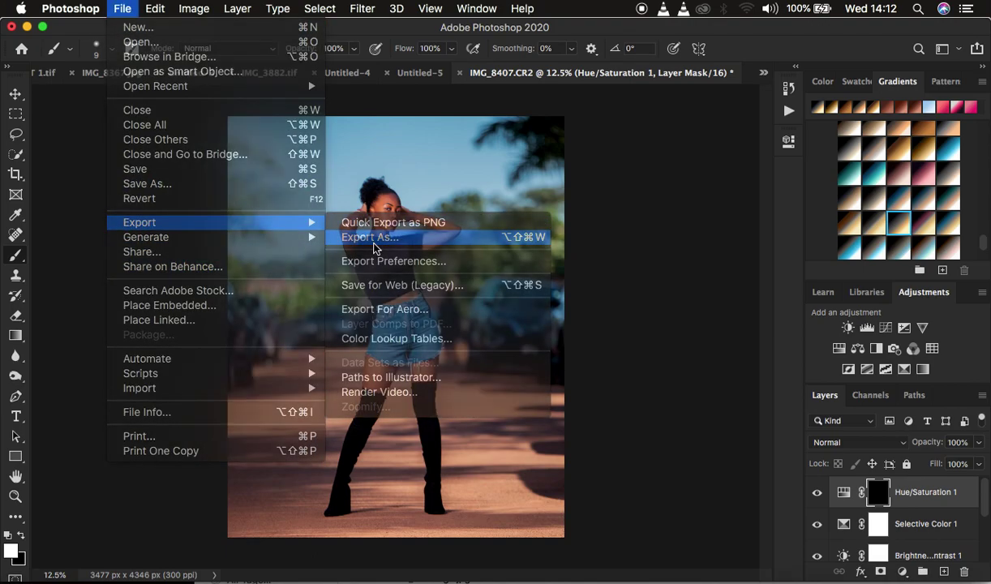
click(374, 243)
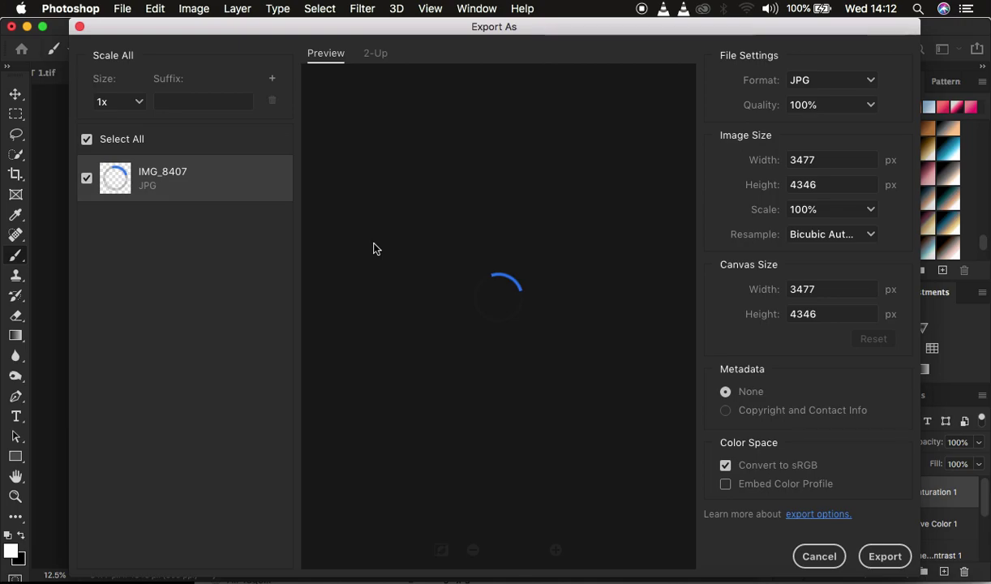
click(809, 90)
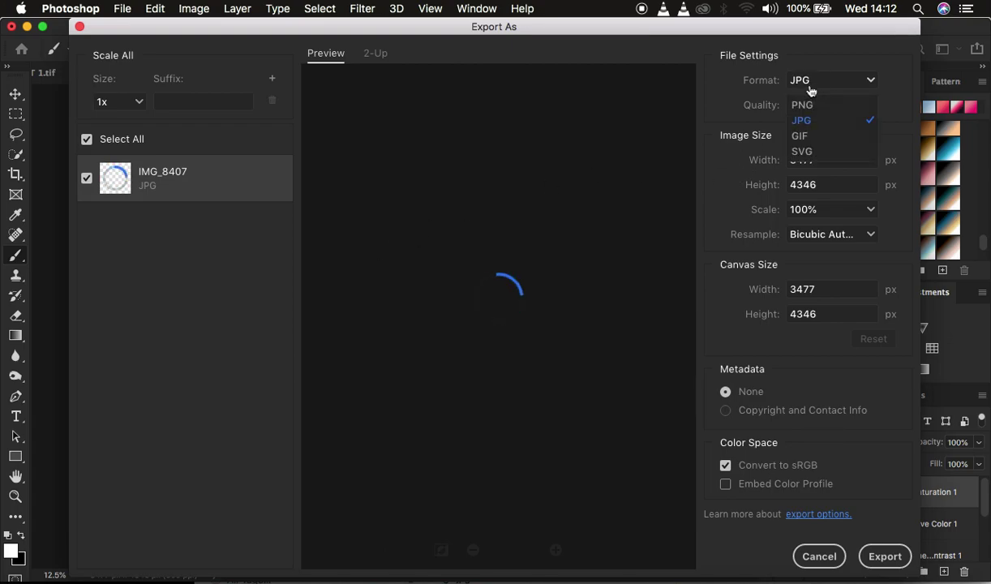
click(809, 91)
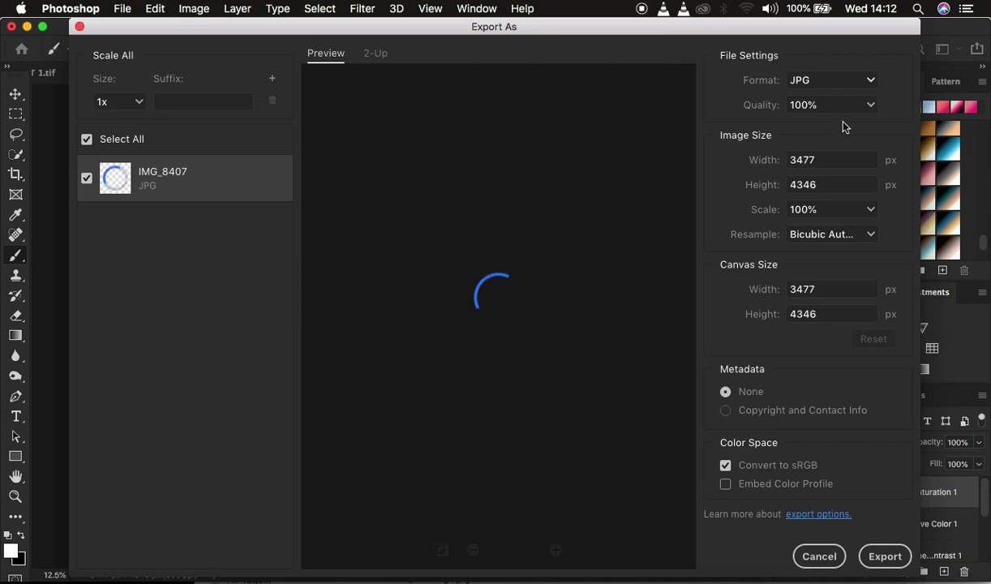
click(814, 236)
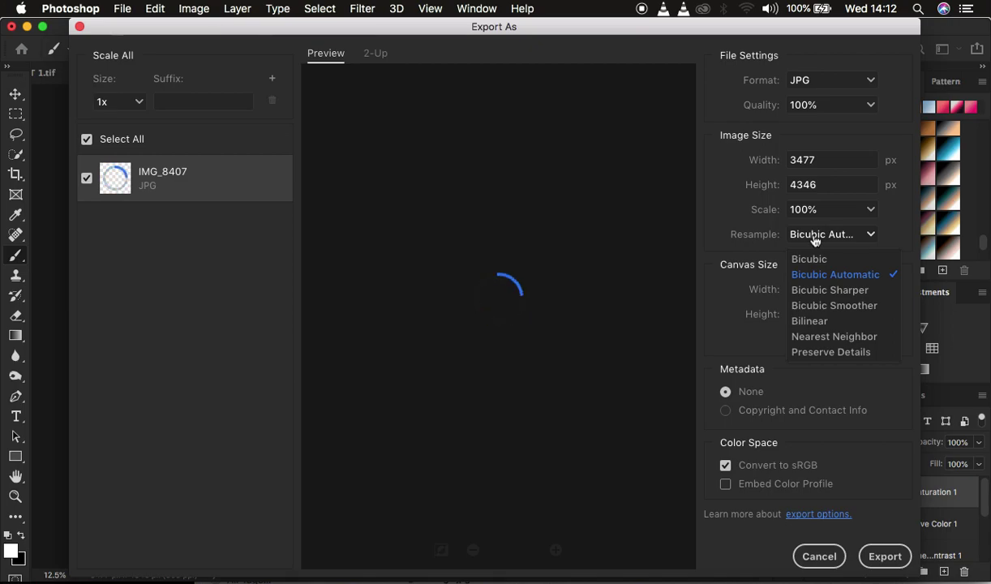
click(831, 290)
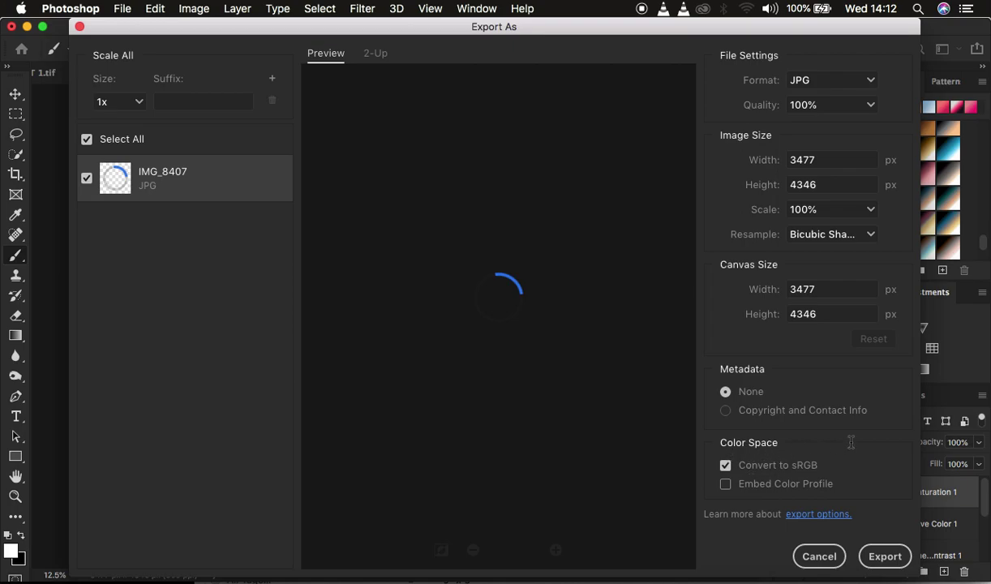
click(725, 484)
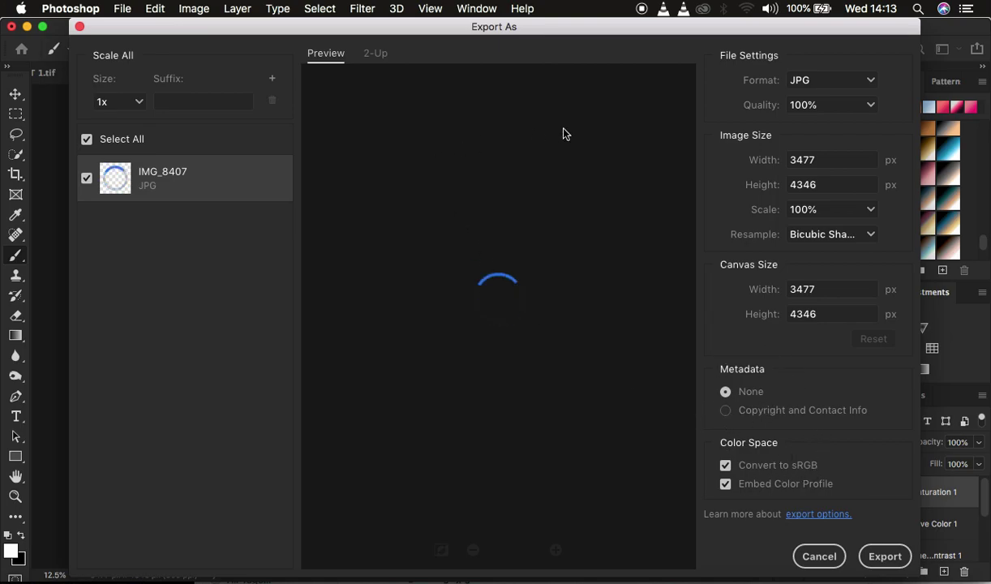
click(884, 557)
click(819, 556)
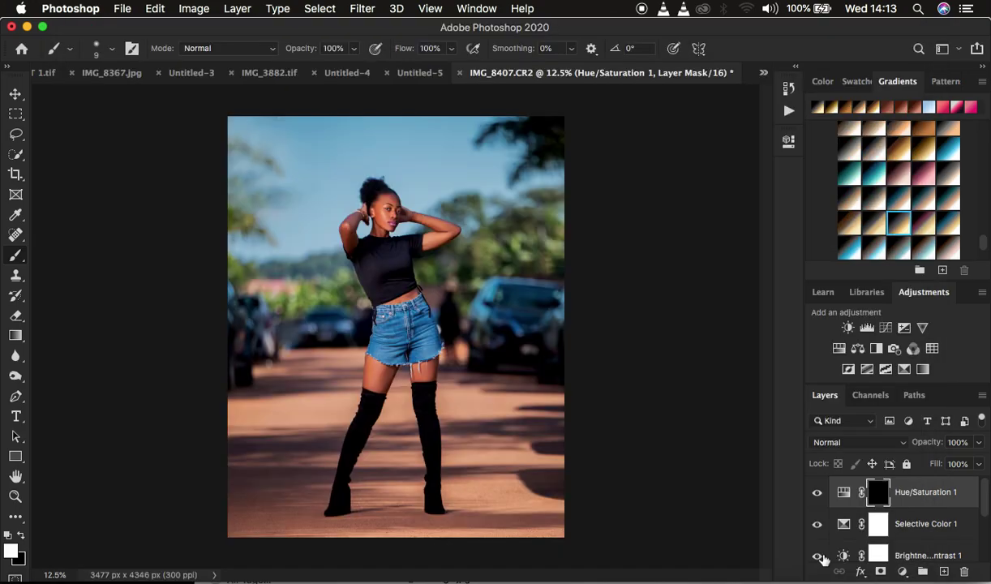